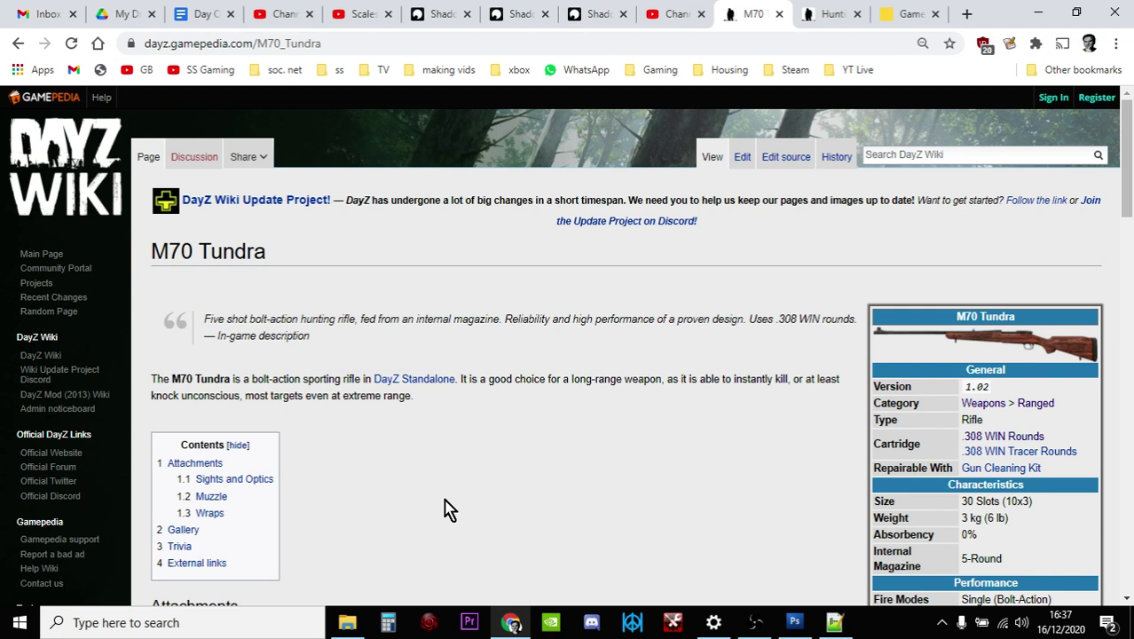
# Step: Check the Hunting Scope and M70 Tundra wiki articles, then open the PS4 server's Nitrado web interface
pyautogui.click(838, 16)
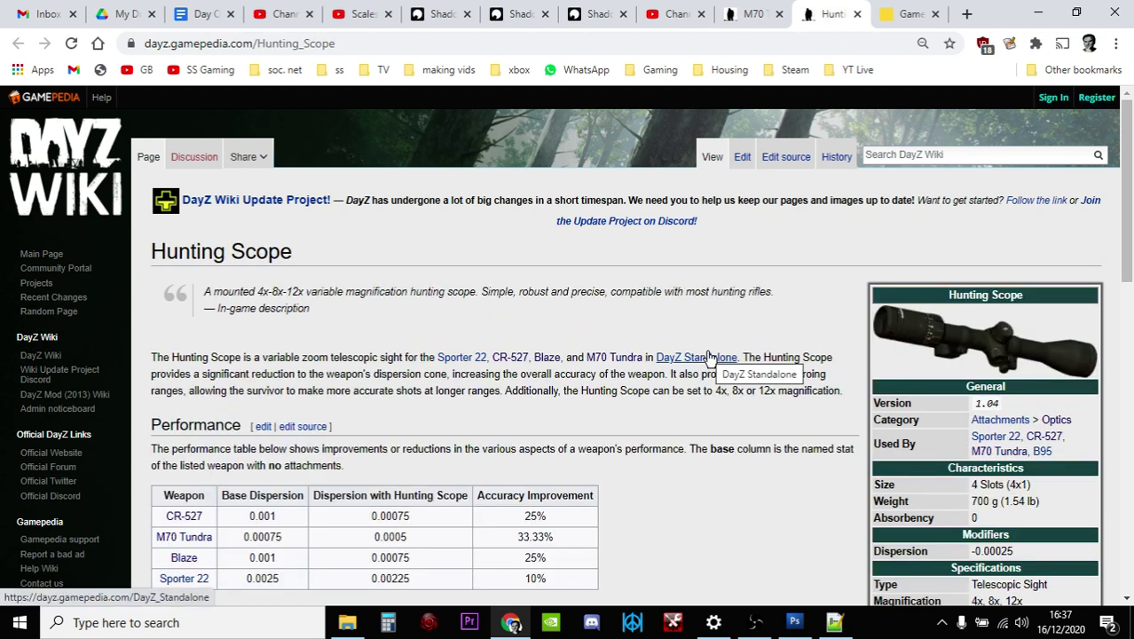
pyautogui.click(754, 16)
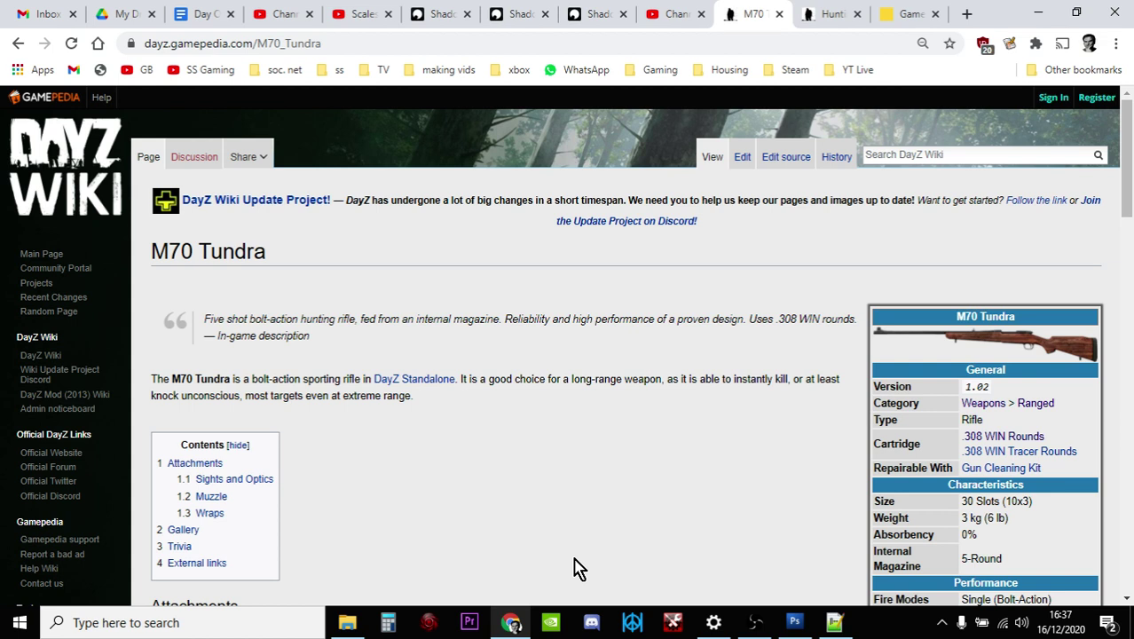
pyautogui.click(898, 17)
pyautogui.moveTo(1011, 333)
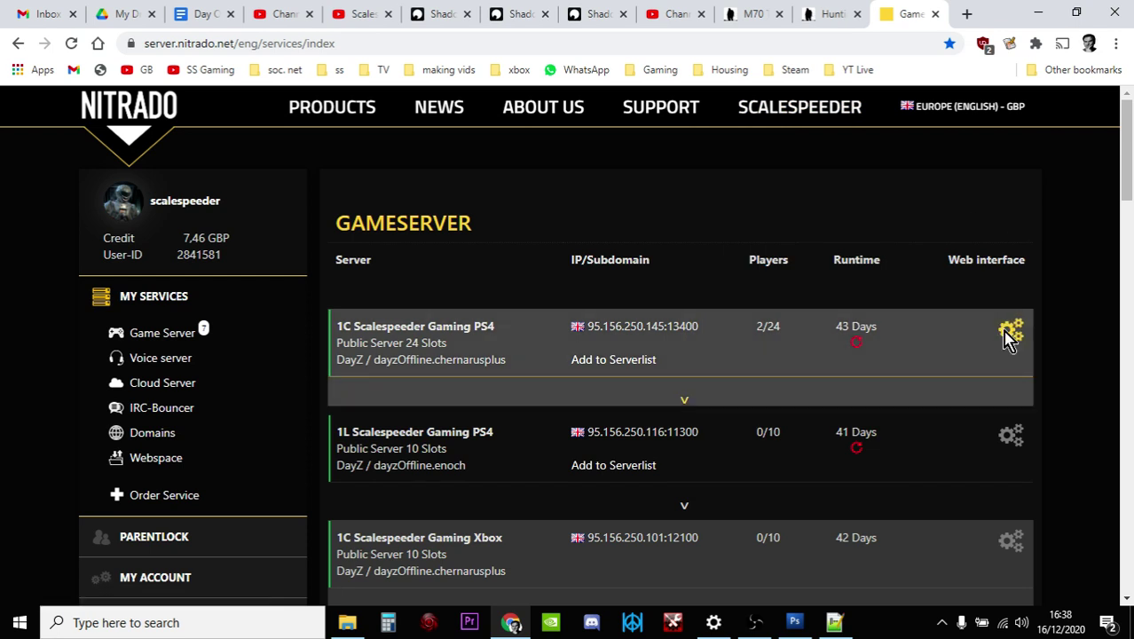
pyautogui.click(1009, 338)
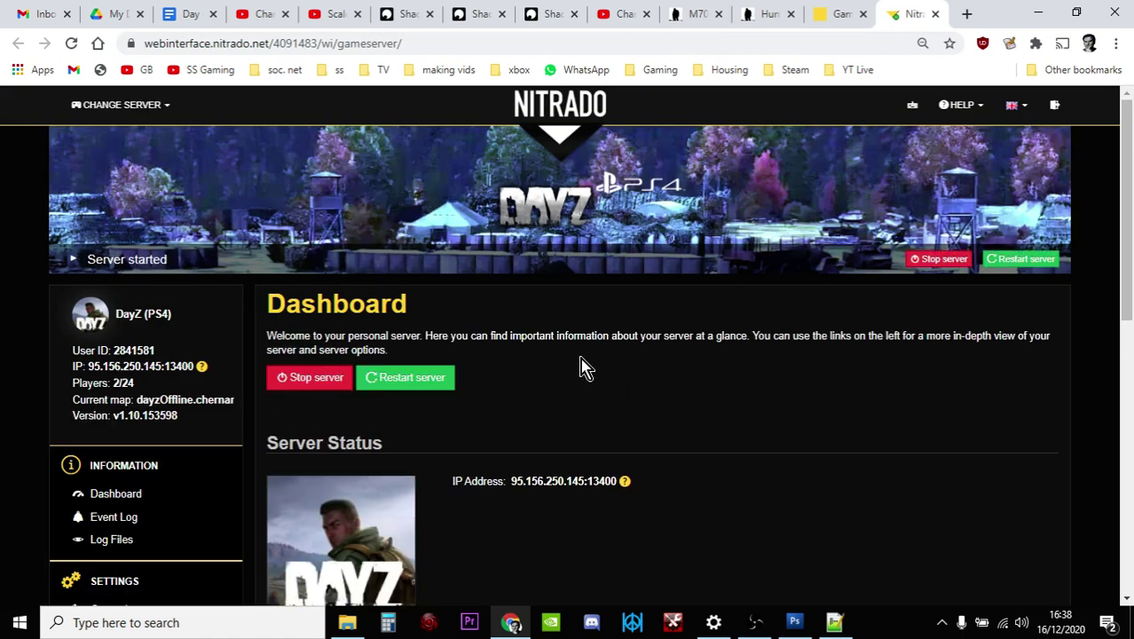
pyautogui.scroll(-3, 581, 367)
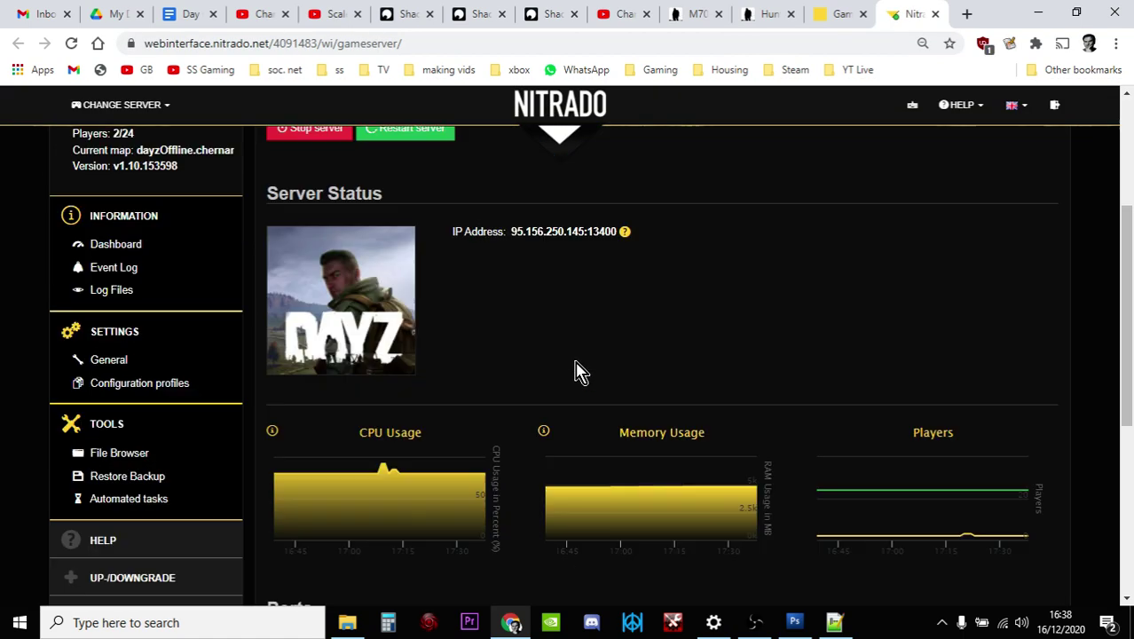
# Step: In the server's file browser, open dayzps_missions > dayzOffline.chernarusplus > db
pyautogui.click(121, 454)
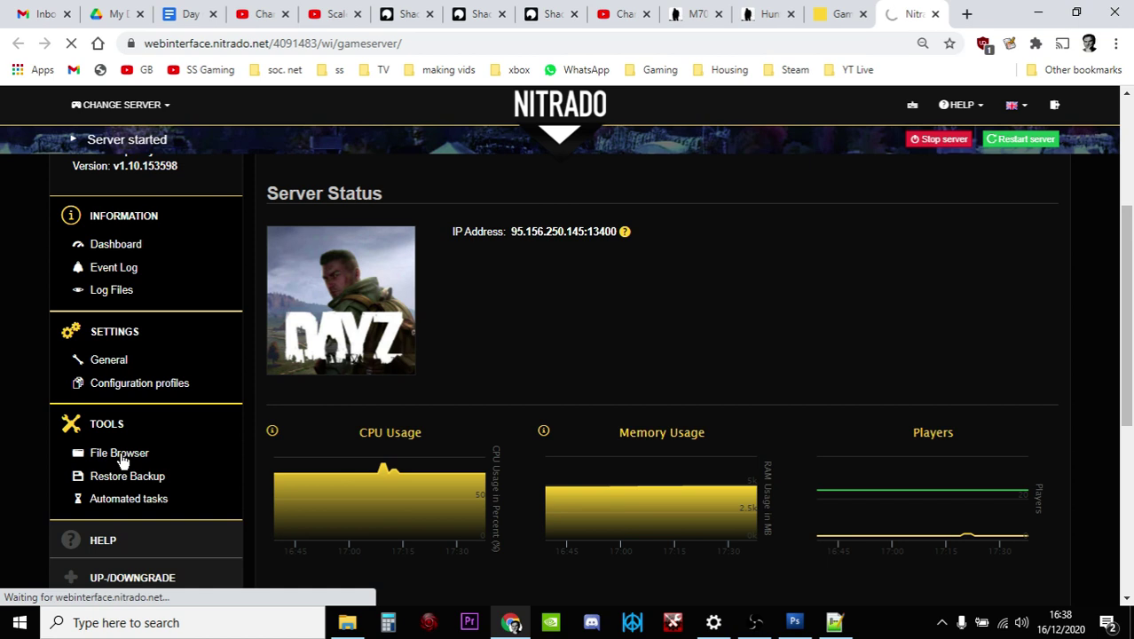
pyautogui.scroll(-1, 413, 371)
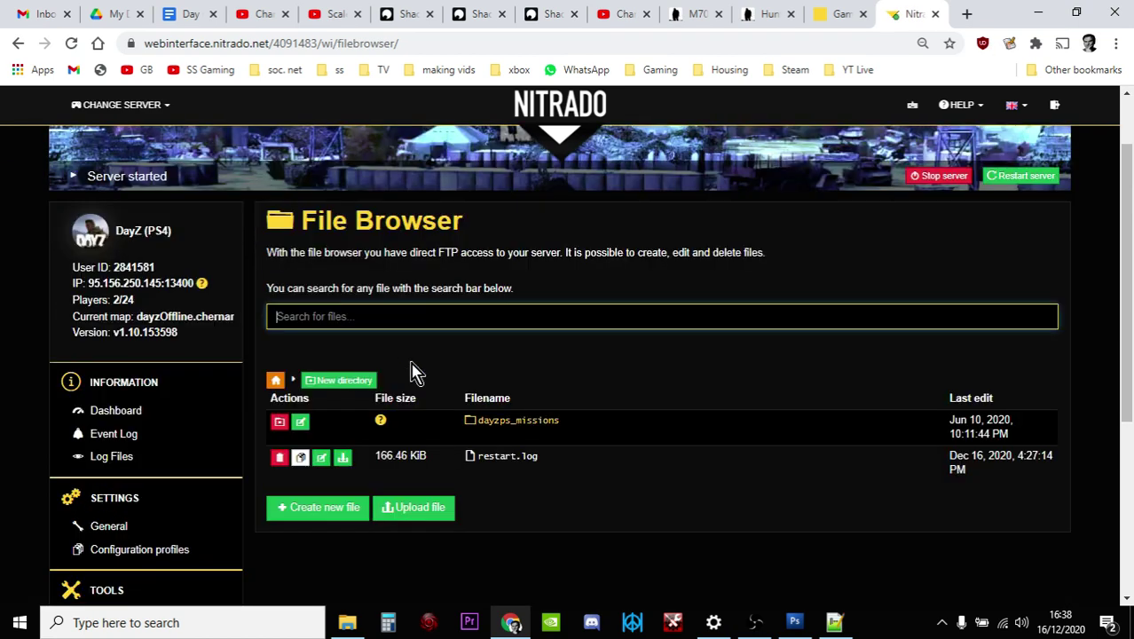
pyautogui.click(530, 430)
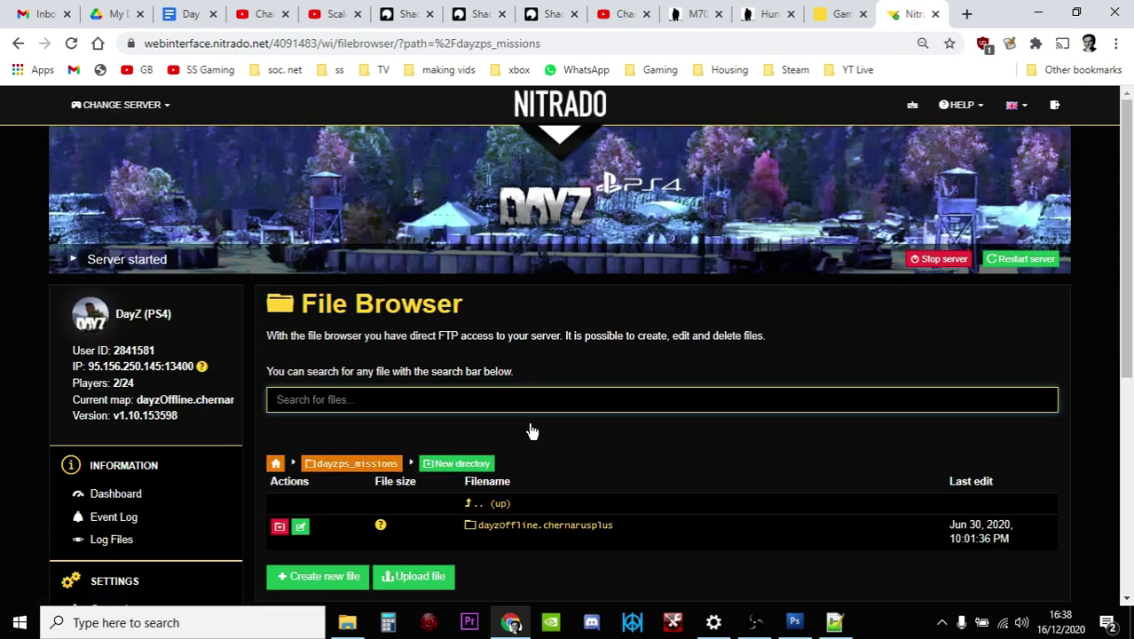
pyautogui.scroll(-2, 532, 431)
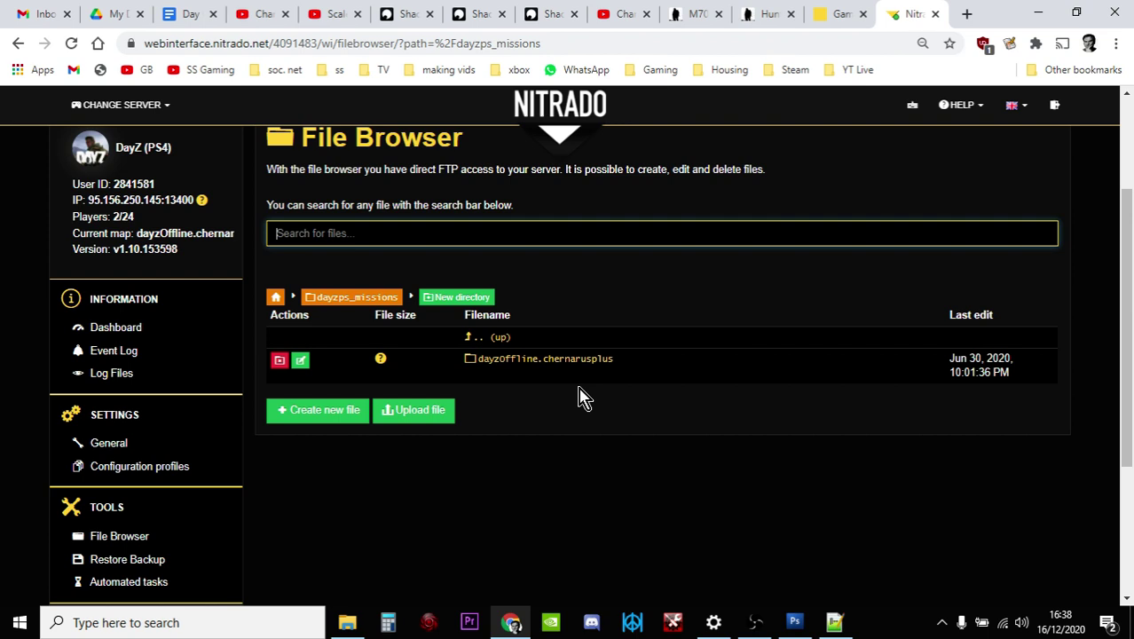
pyautogui.click(584, 359)
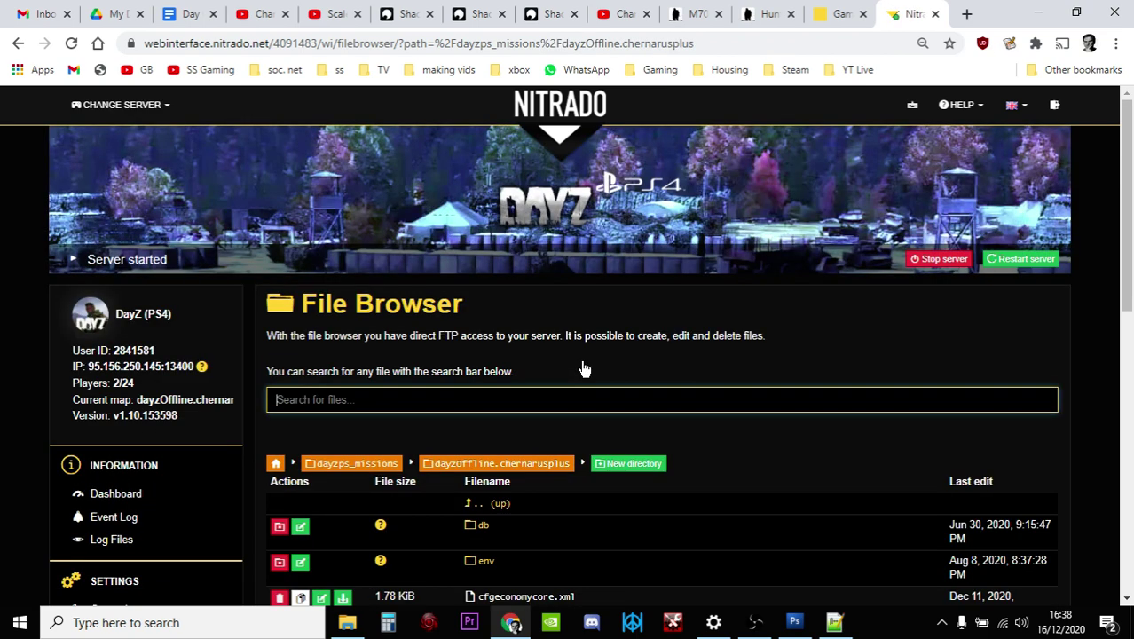
pyautogui.scroll(-2, 578, 371)
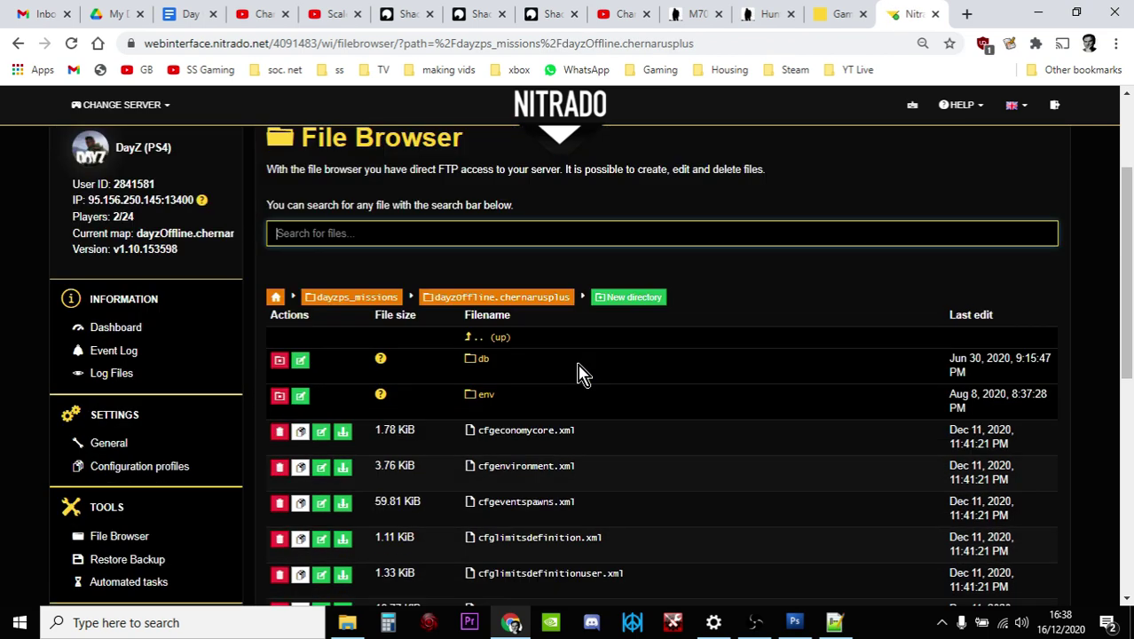
pyautogui.click(481, 361)
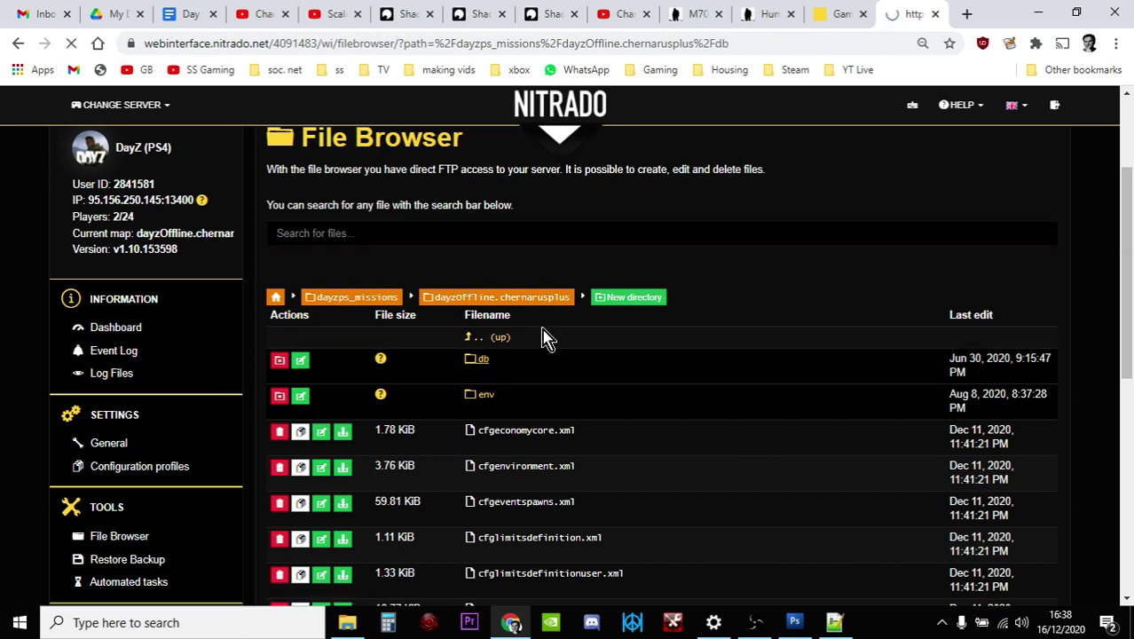
pyautogui.scroll(-3, 543, 338)
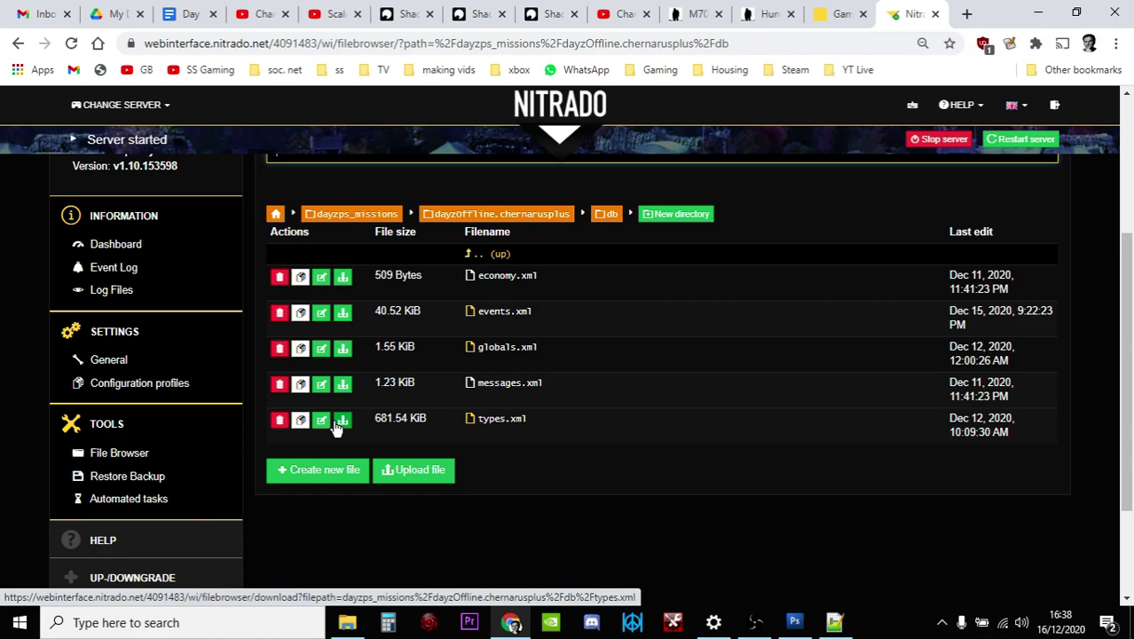
# Step: Switch from the local DayZ XML folder to the modded types.xml open in Notepad++
pyautogui.click(349, 621)
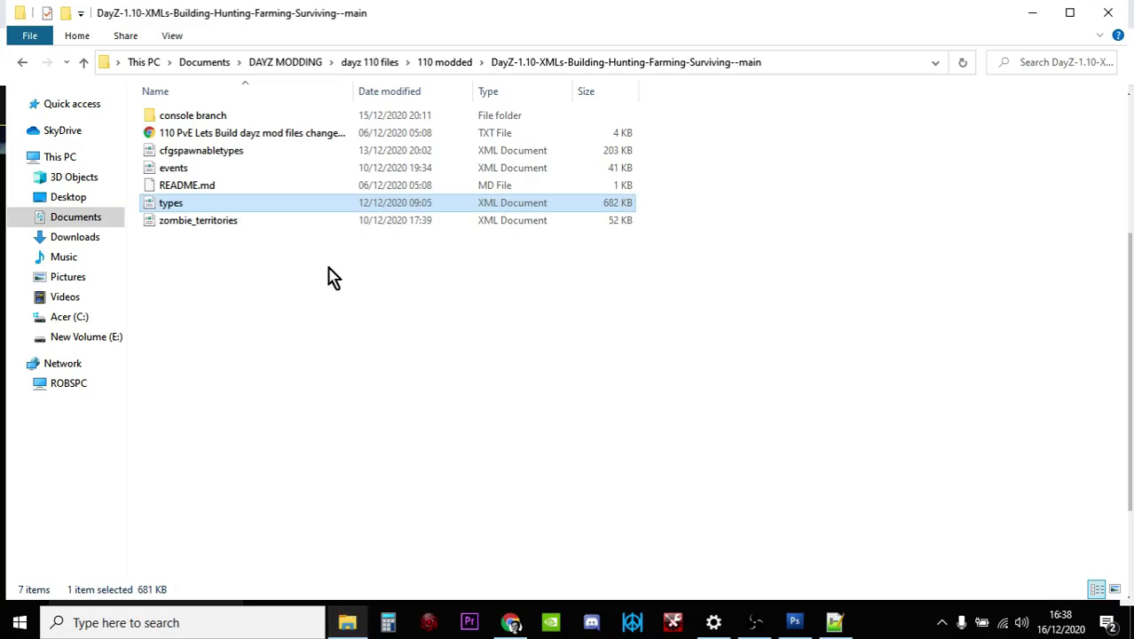
pyautogui.click(239, 277)
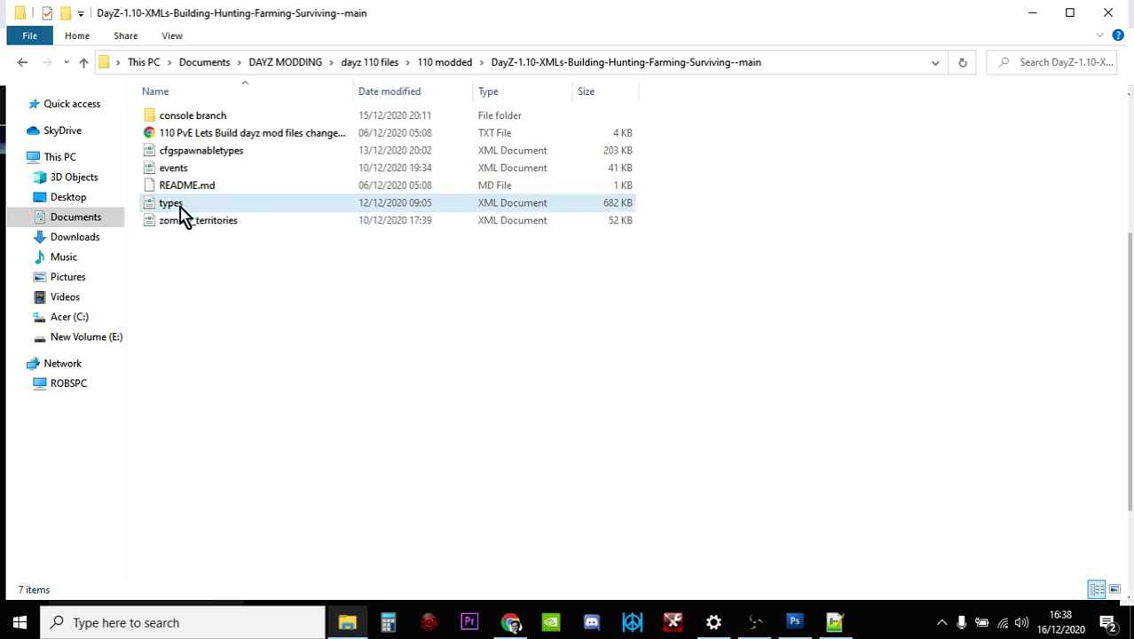
pyautogui.click(834, 622)
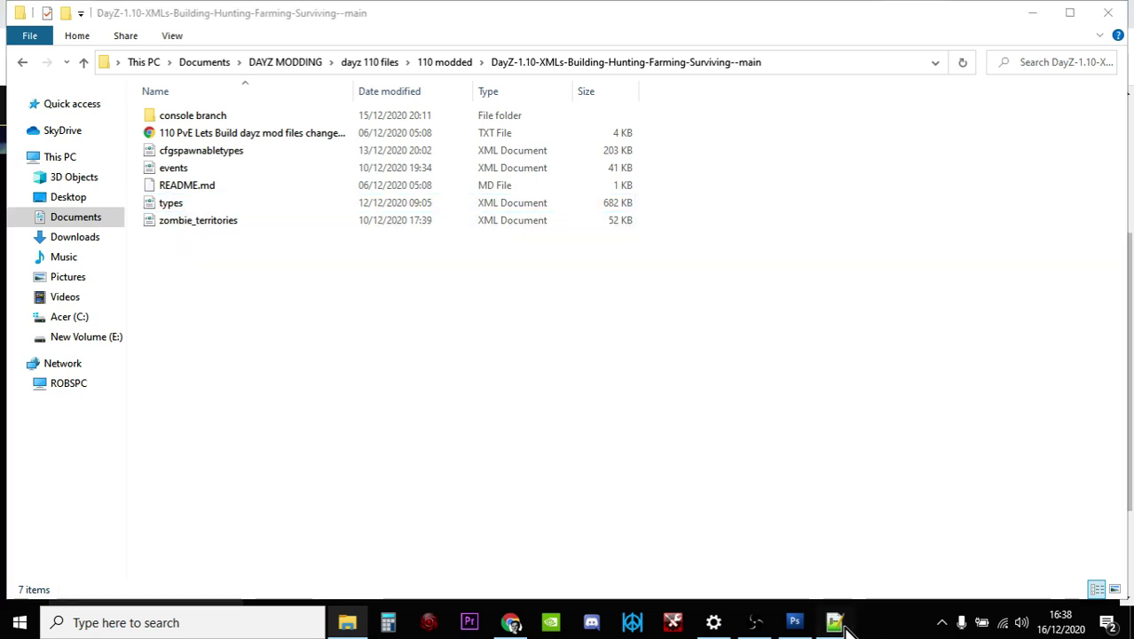
pyautogui.click(487, 87)
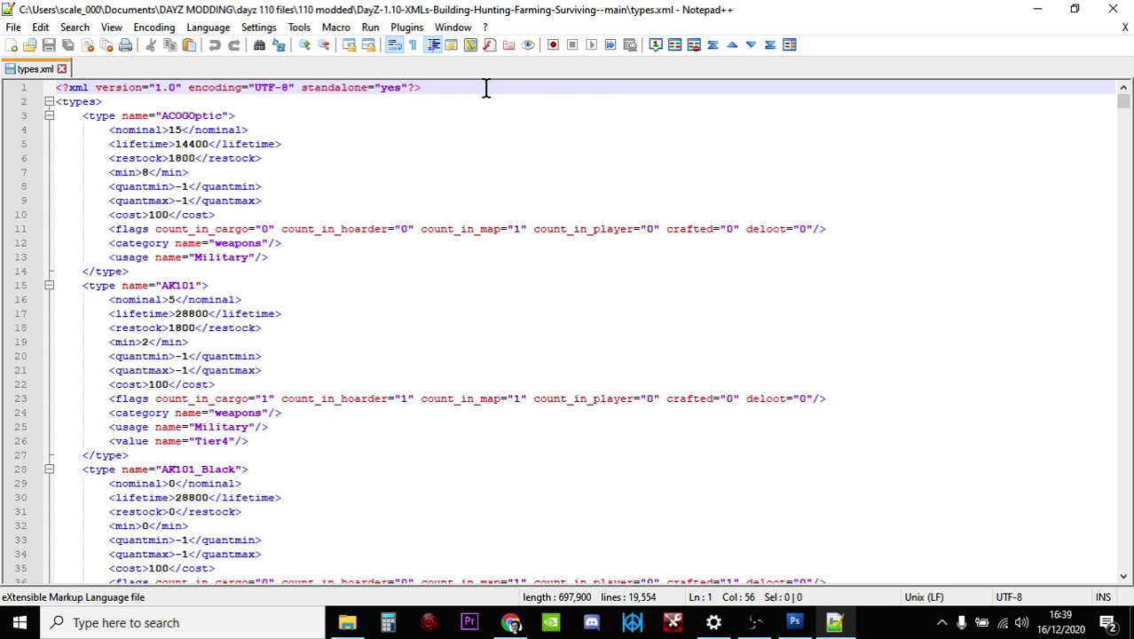
# Step: Search for 'winchester' to find the Winchester70 entry (nominal 15, min 5)
pyautogui.hotkey('ctrl', 'f')
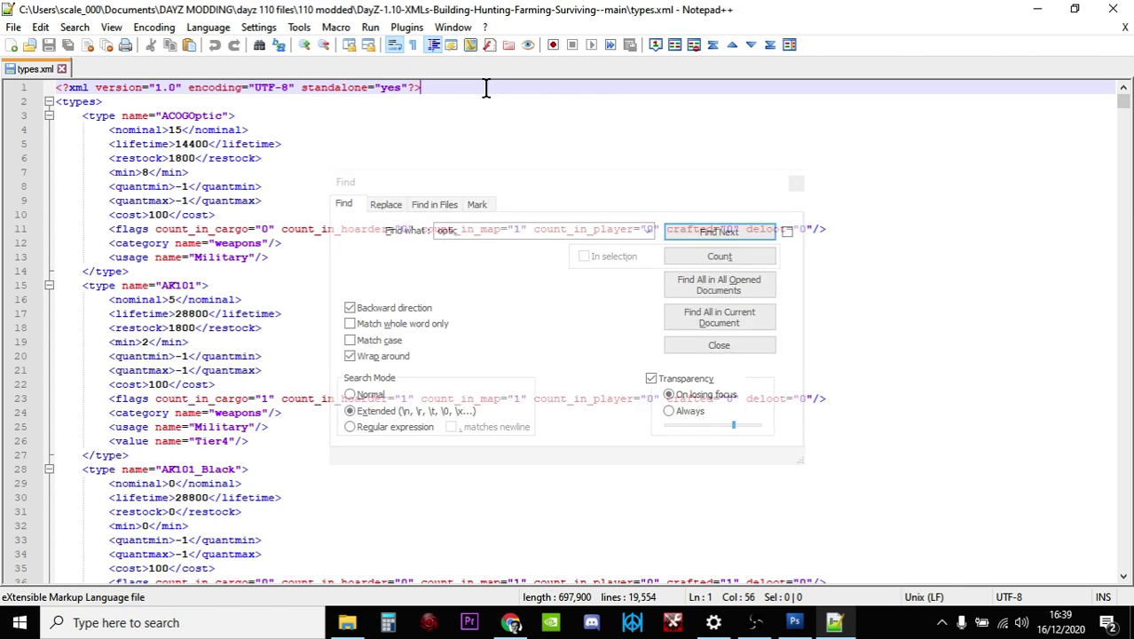
pyautogui.press('BackSpace')
pyautogui.write('w')
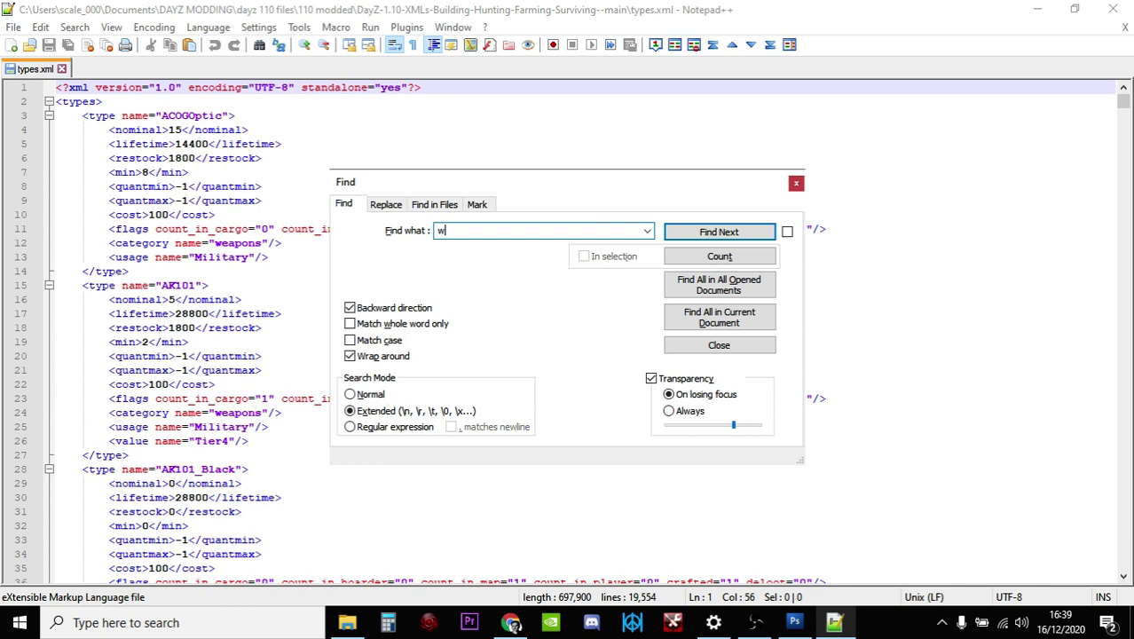
pyautogui.write('inches')
pyautogui.write('ter')
pyautogui.press('Return')
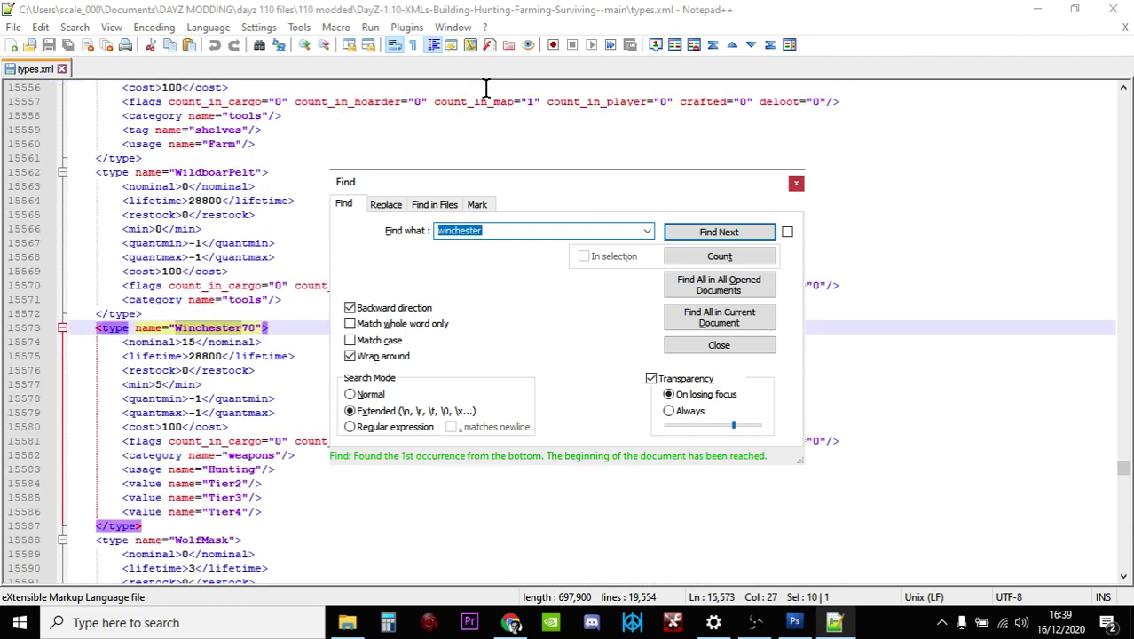
pyautogui.click(796, 183)
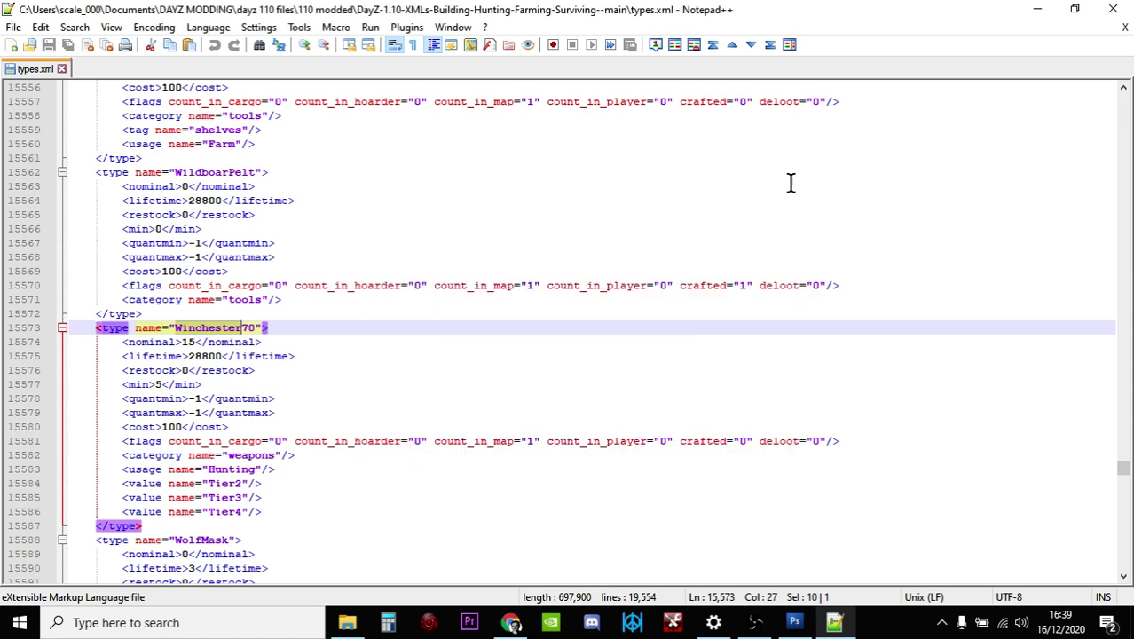
pyautogui.scroll(-1, 377, 340)
pyautogui.click(305, 286)
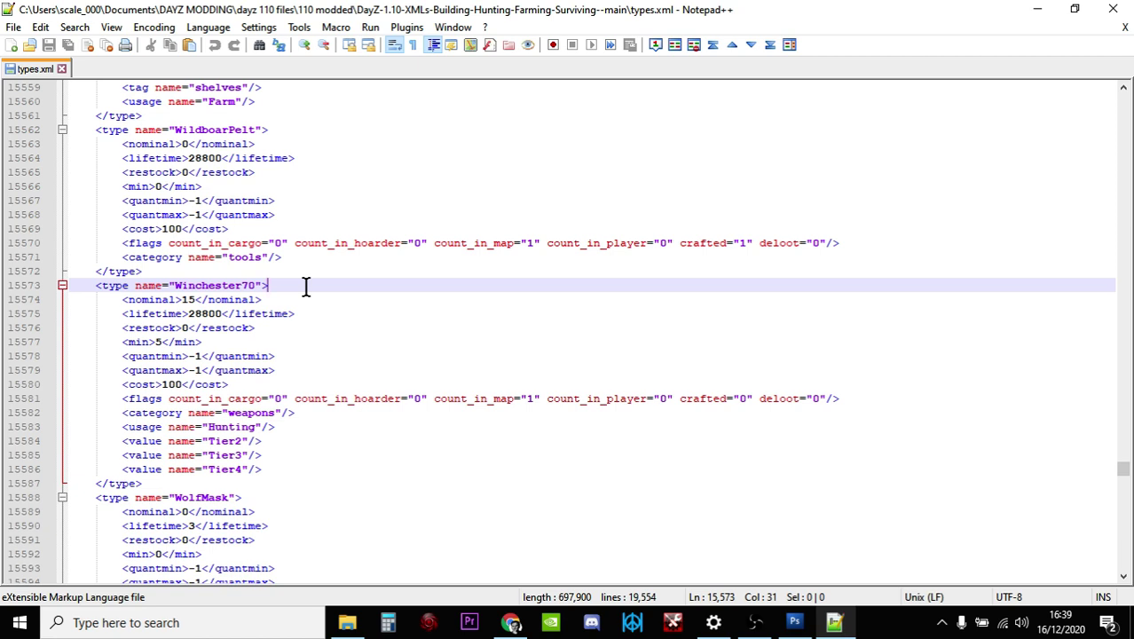
# Step: Change the Winchester70 entry to nominal 25 and min 20
pyautogui.click(163, 343)
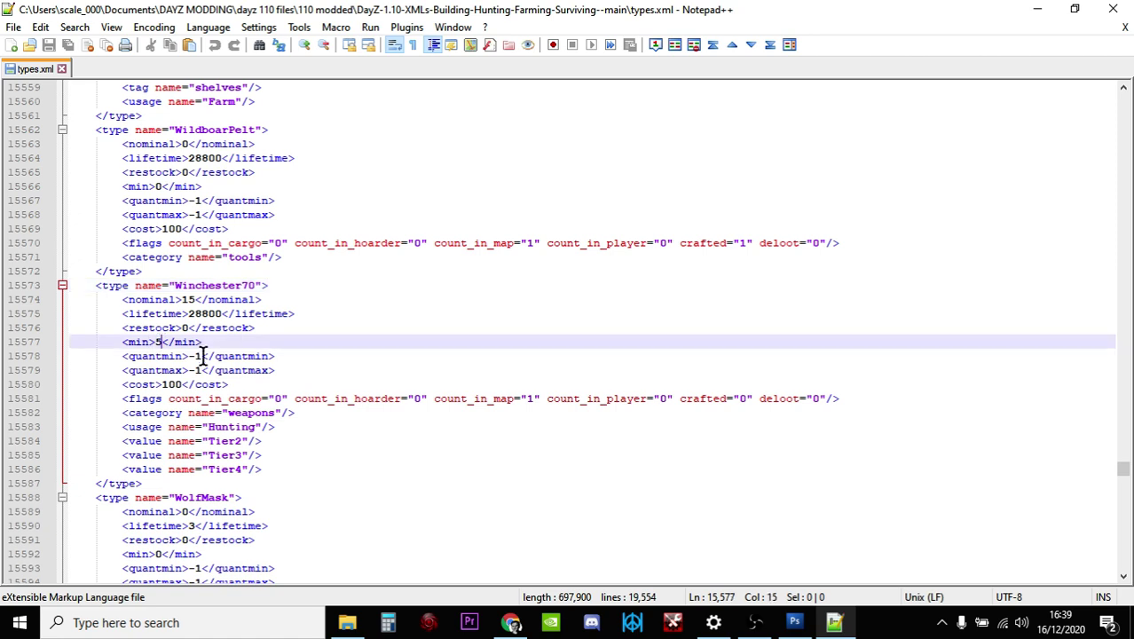
pyautogui.click(195, 301)
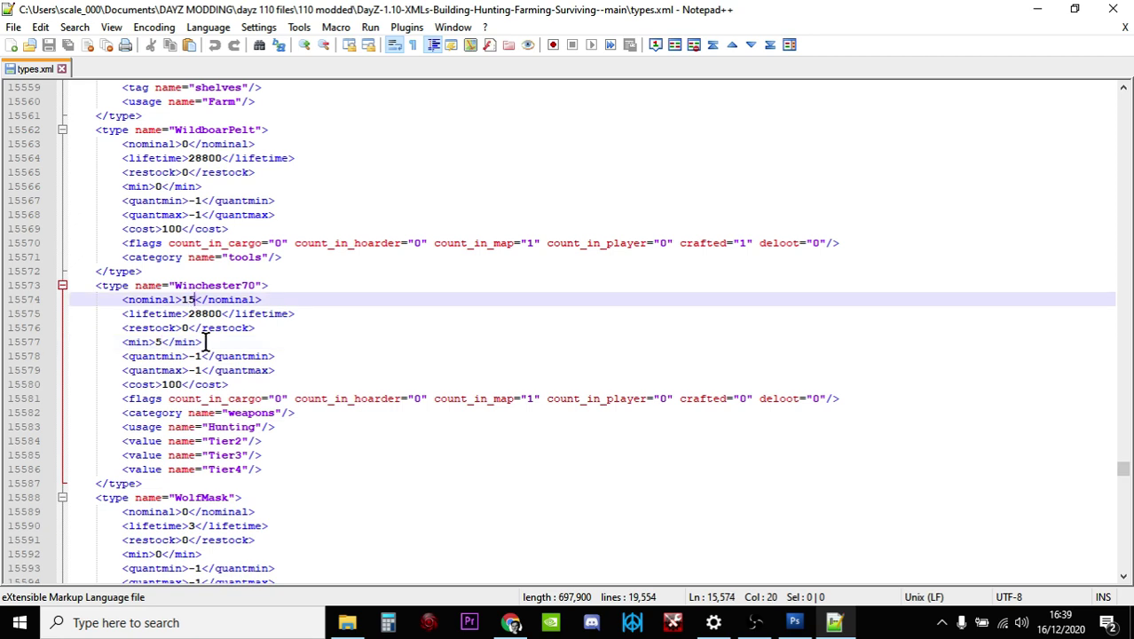
pyautogui.press('BackSpace')
pyautogui.press('BackSpace')
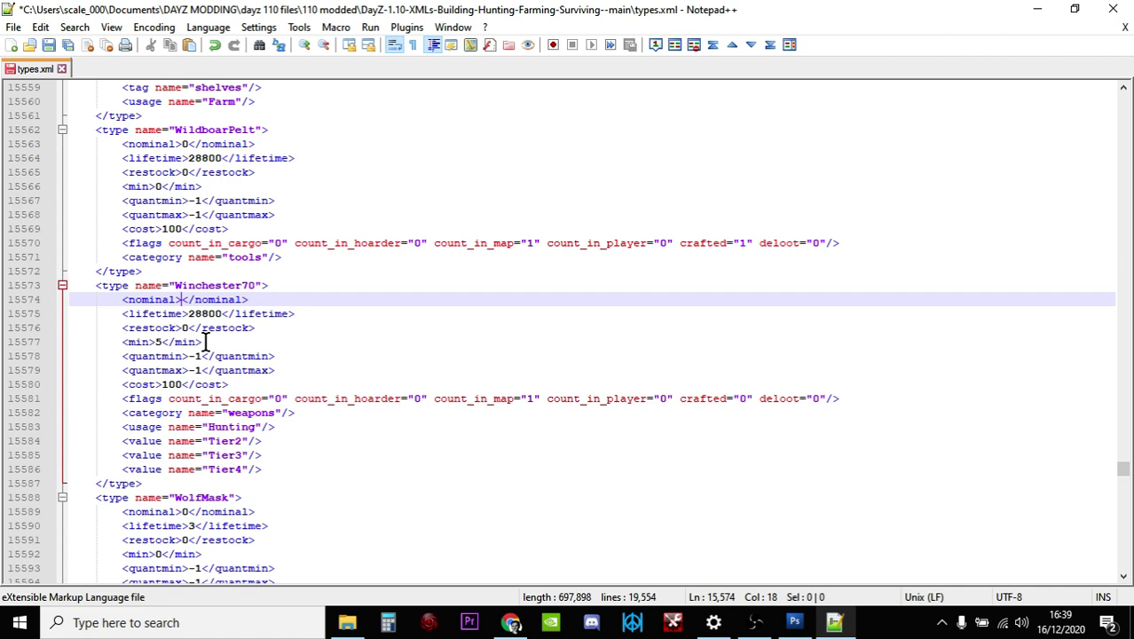
pyautogui.write('25')
pyautogui.click(161, 342)
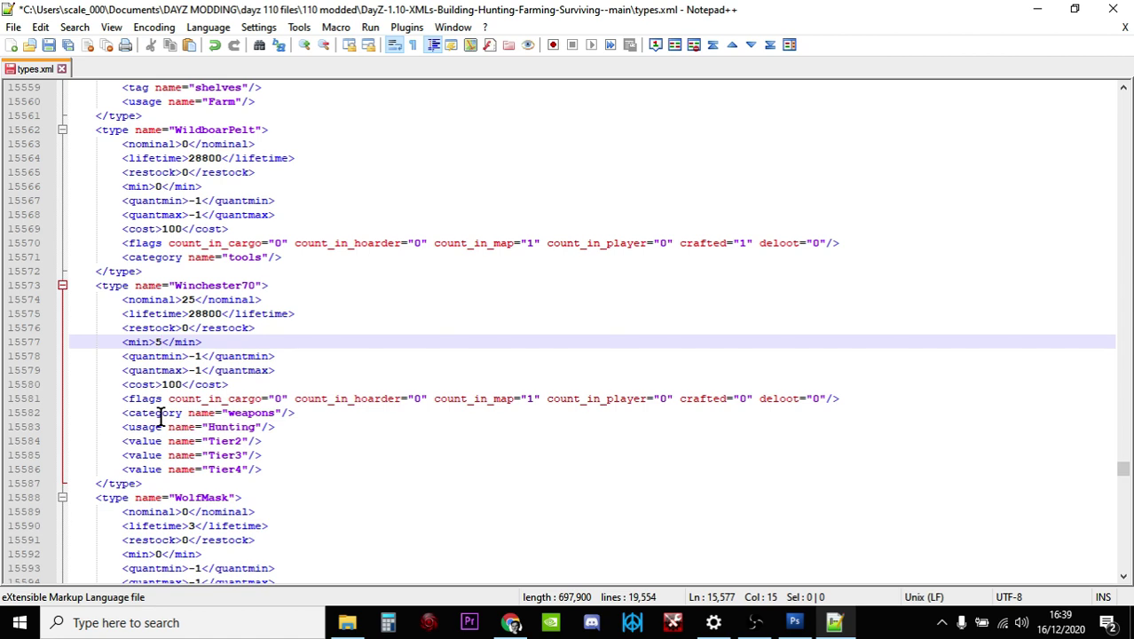
pyautogui.press('BackSpace')
pyautogui.write('20')
pyautogui.click(222, 356)
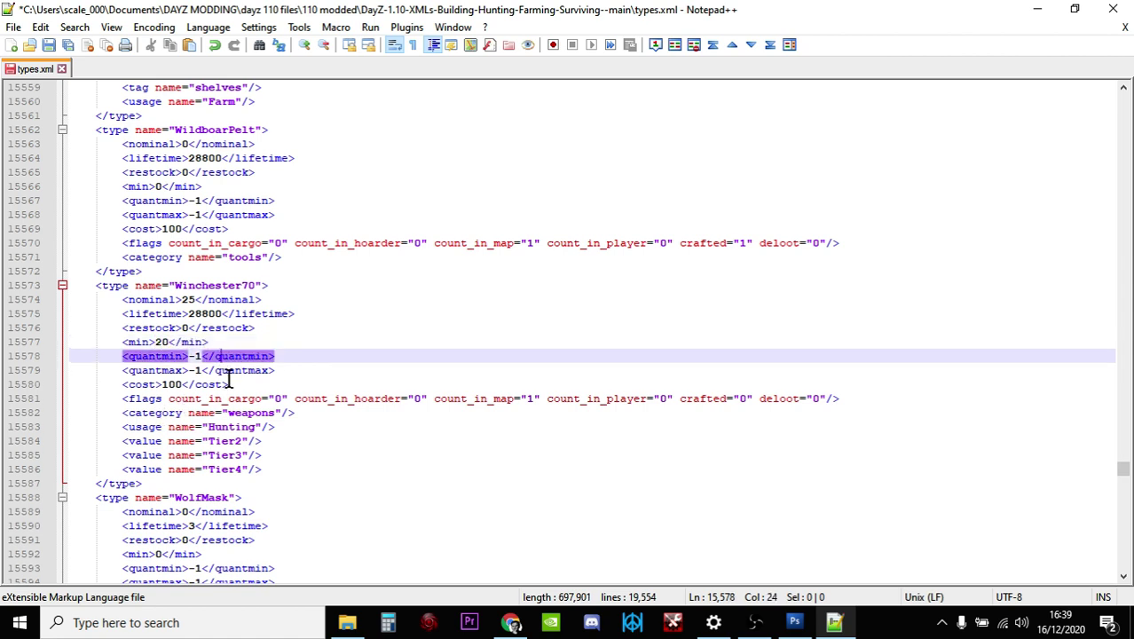
pyautogui.click(229, 384)
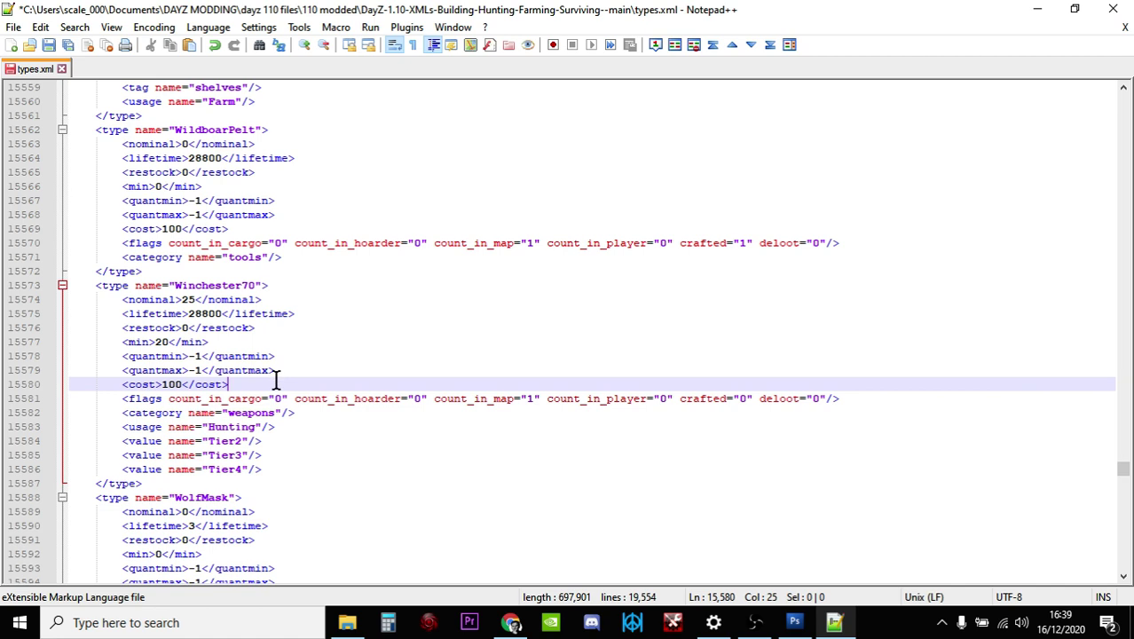
pyautogui.scroll(-1, 275, 380)
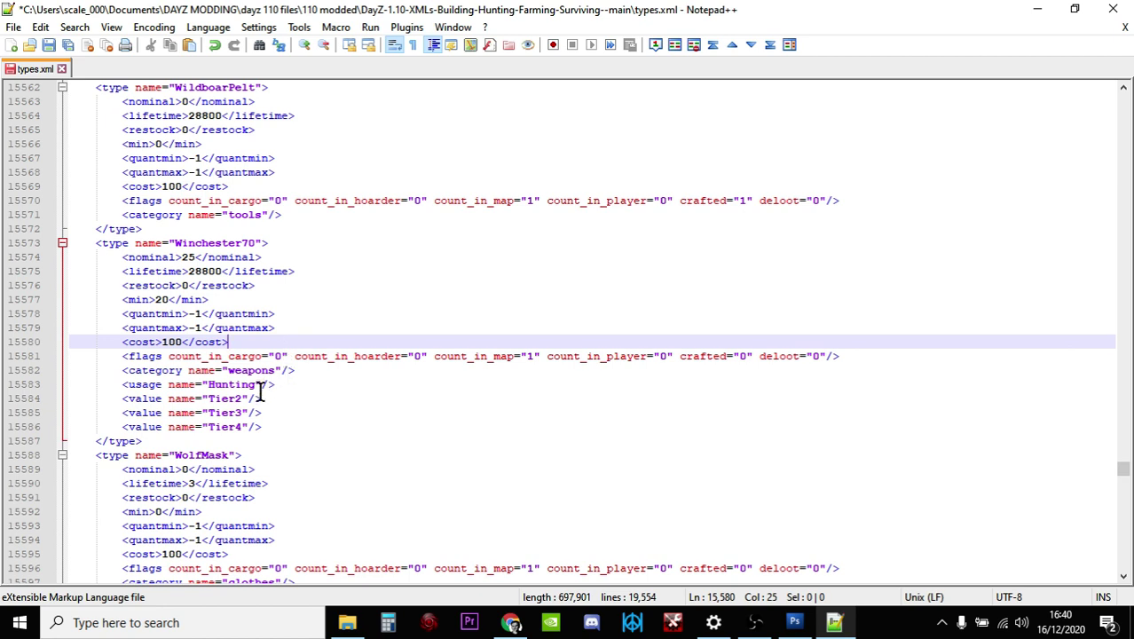
pyautogui.scroll(-1, 260, 390)
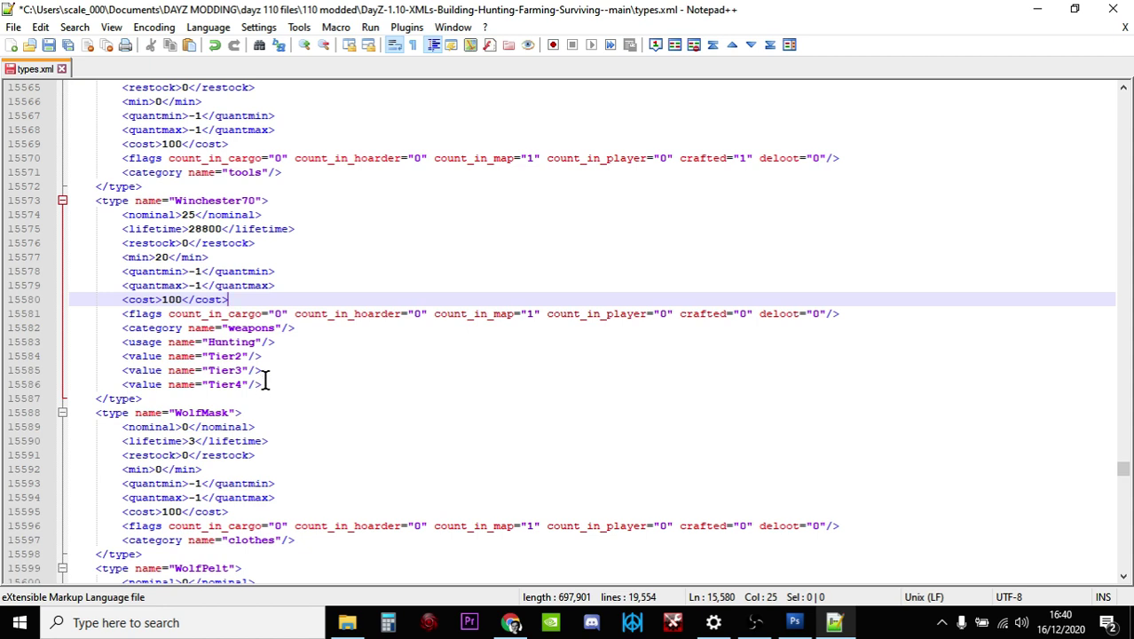
# Step: Duplicate Winchester70's Hunting usage line onto a new line below it
pyautogui.click(288, 341)
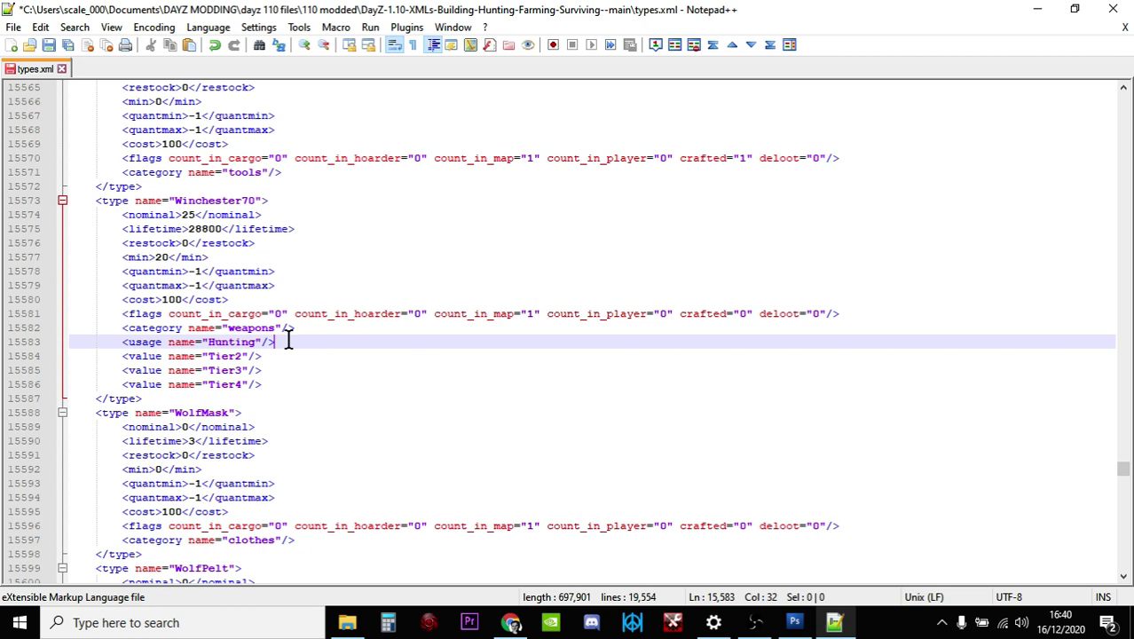
pyautogui.press('Return')
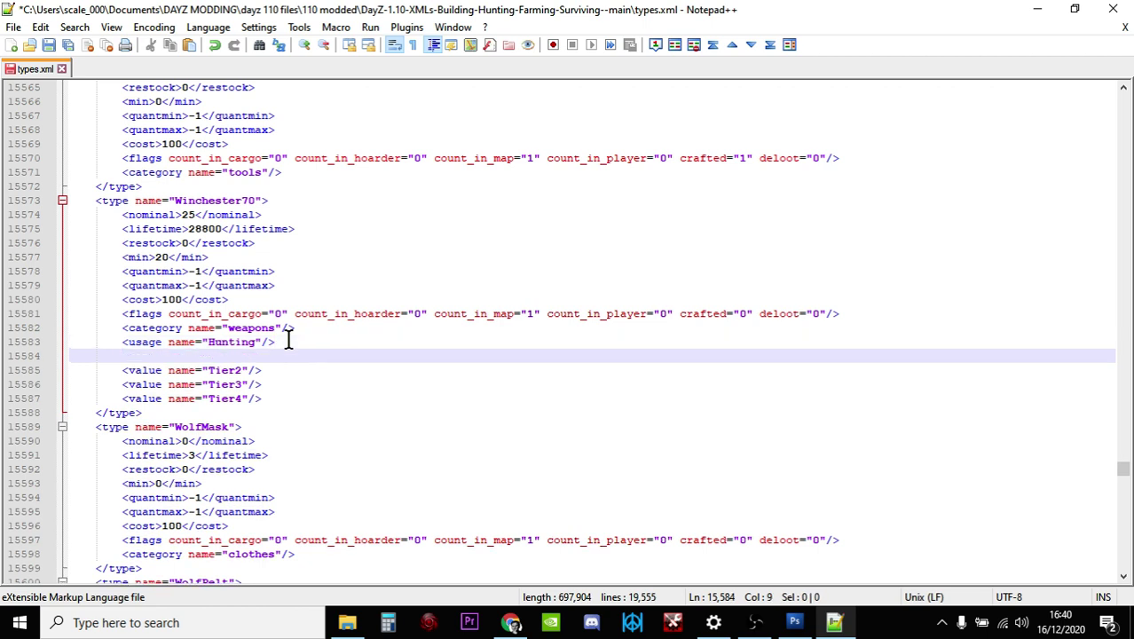
pyautogui.moveTo(276, 342); pyautogui.dragTo(118, 344)
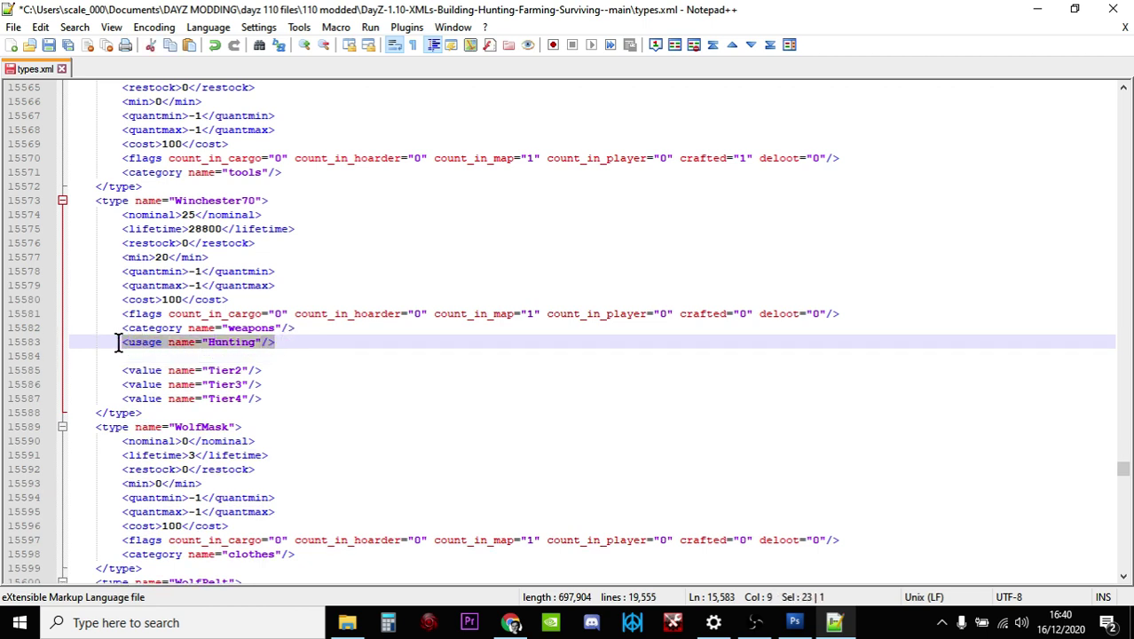
pyautogui.rightClick(158, 346)
pyautogui.click(199, 284)
pyautogui.click(154, 355)
pyautogui.rightClick(157, 359)
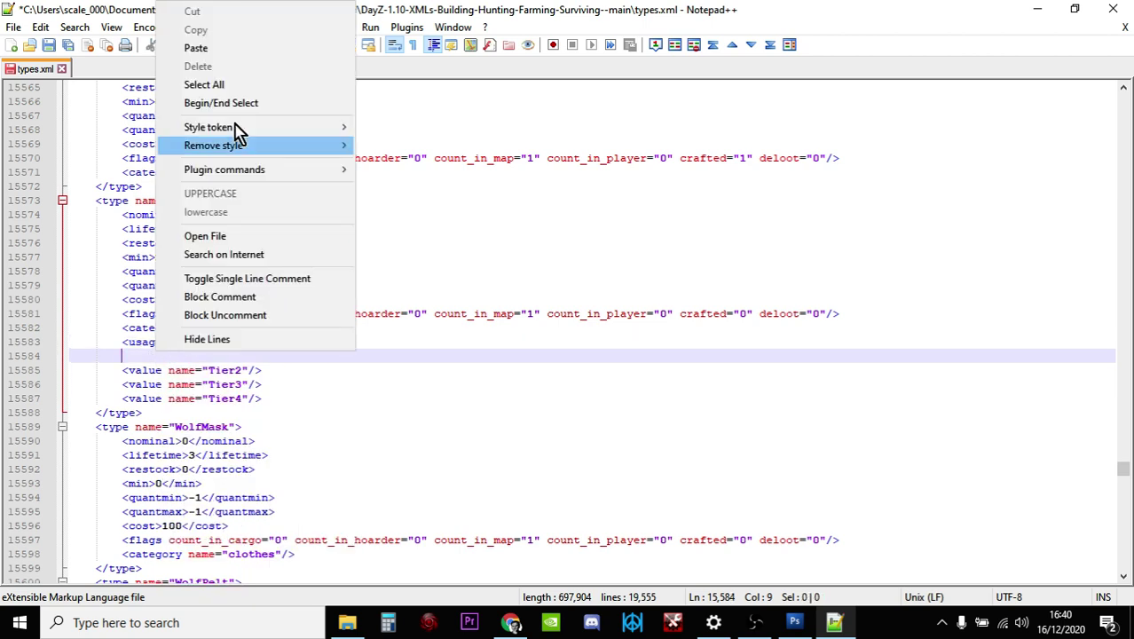
pyautogui.click(226, 49)
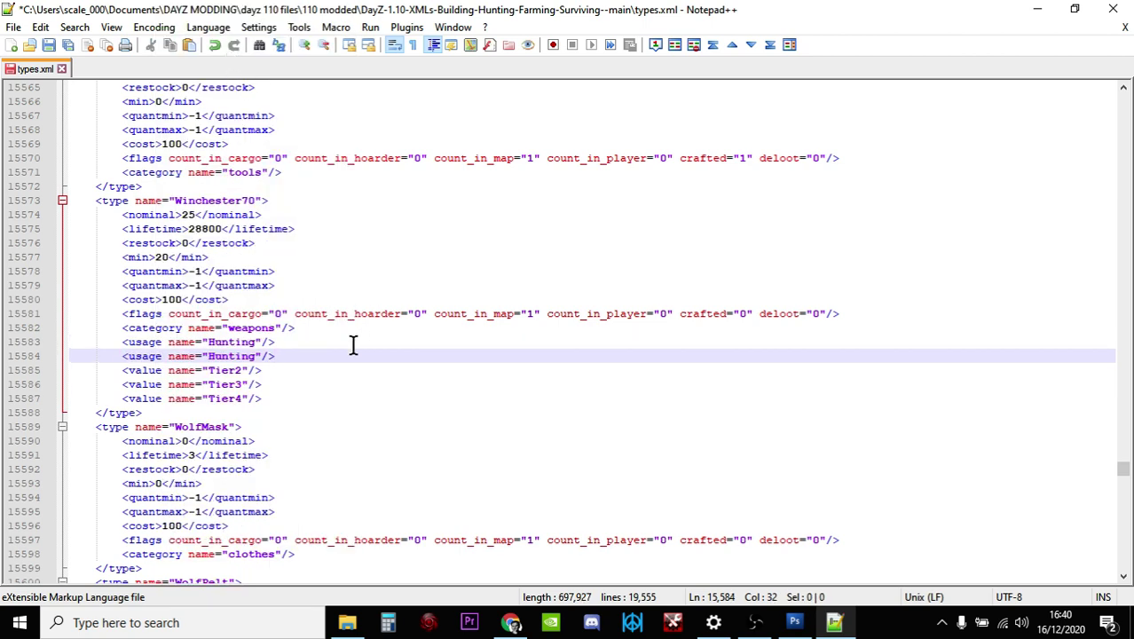
# Step: Copy 'Farm' from the Whetstone entry and replace the duplicate Hunting with it
pyautogui.scroll(1, 352, 345)
pyautogui.scroll(1, 352, 344)
pyautogui.scroll(2, 352, 345)
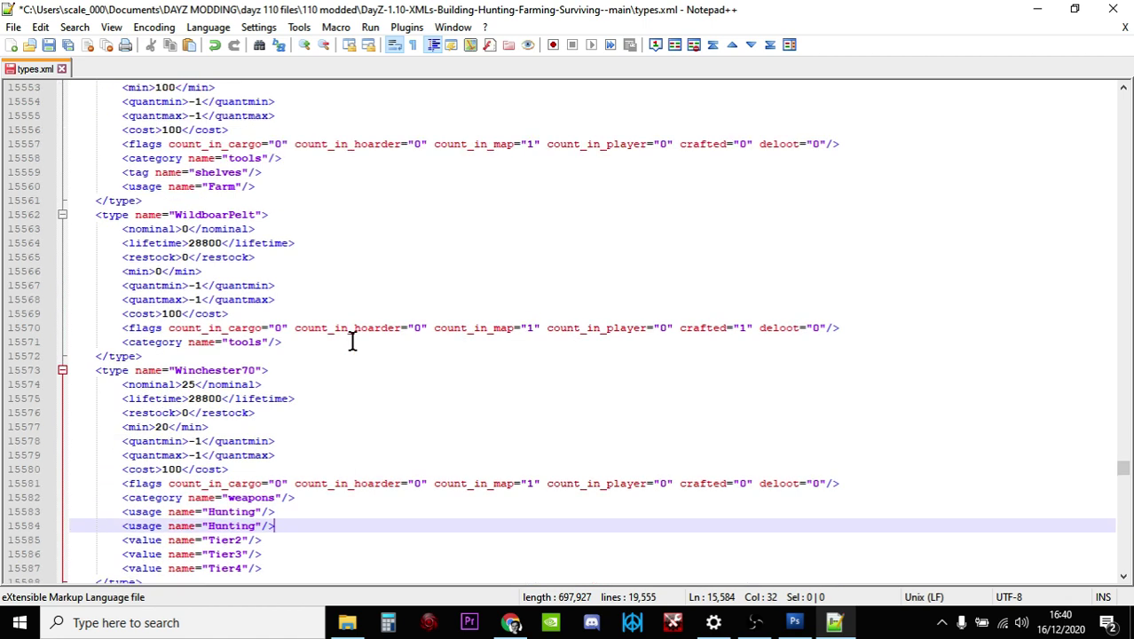
pyautogui.scroll(1, 352, 342)
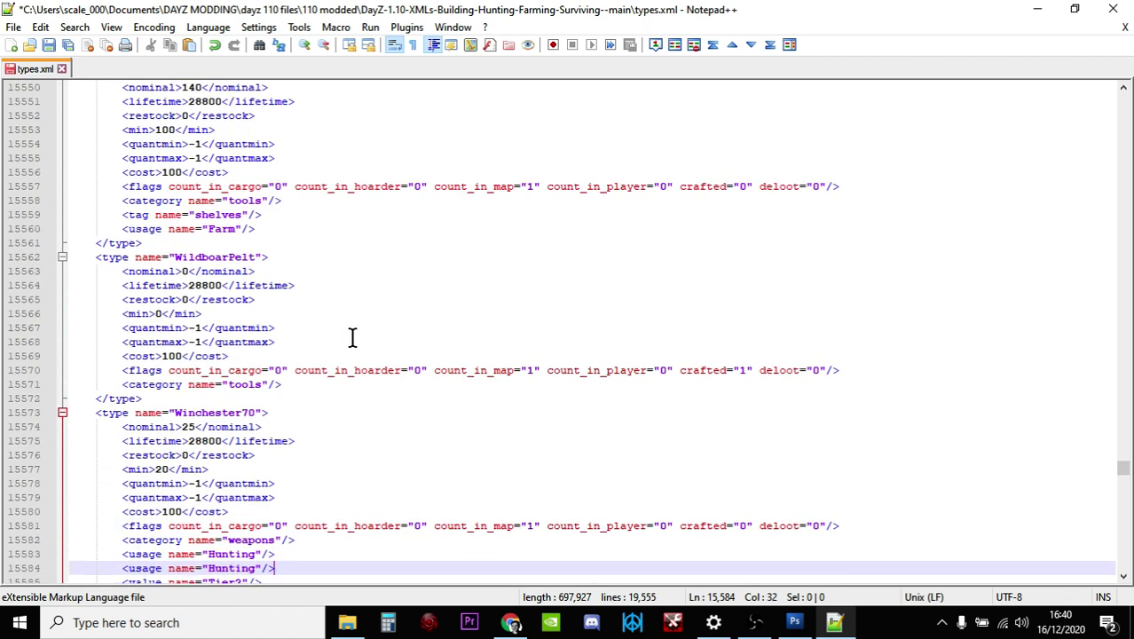
pyautogui.scroll(1, 352, 337)
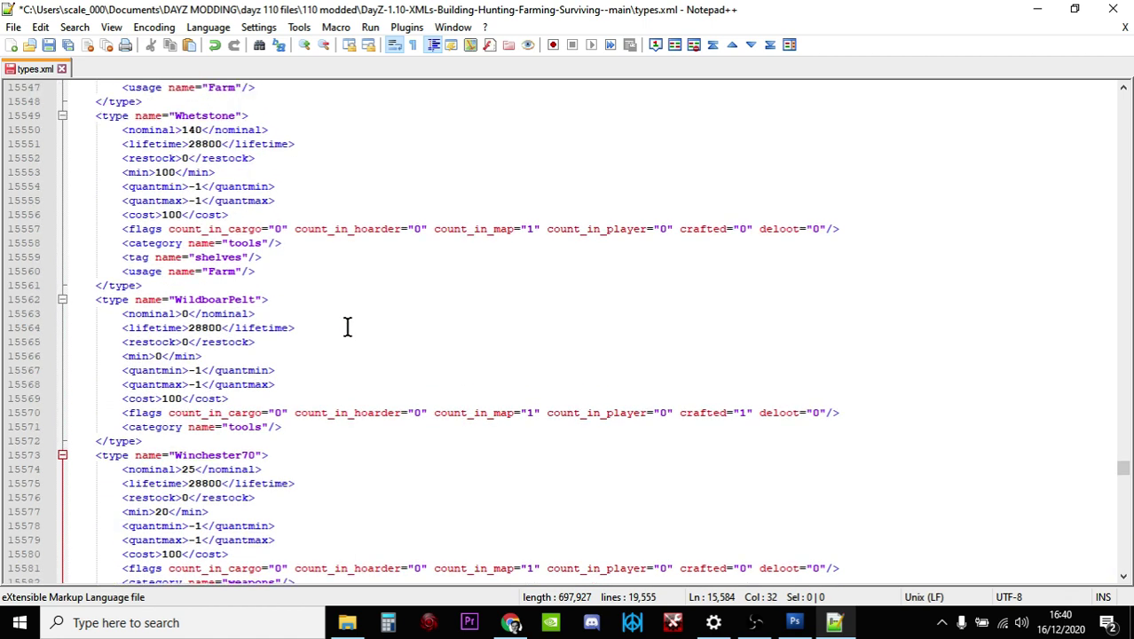
pyautogui.doubleClick(225, 270)
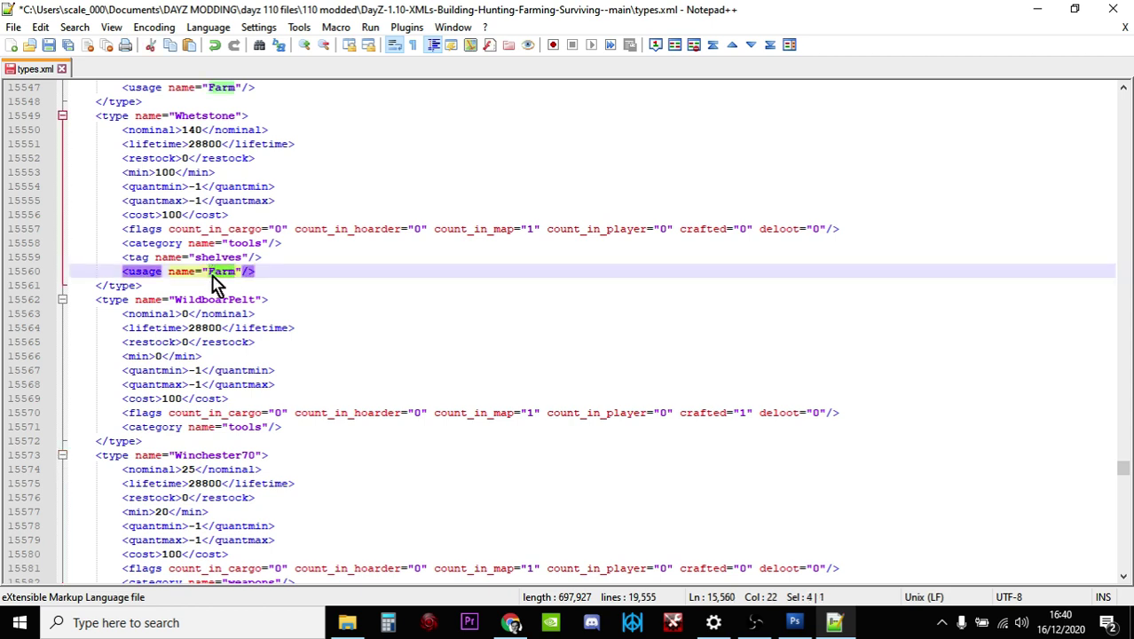
pyautogui.rightClick(213, 277)
pyautogui.click(253, 284)
pyautogui.scroll(-3, 263, 371)
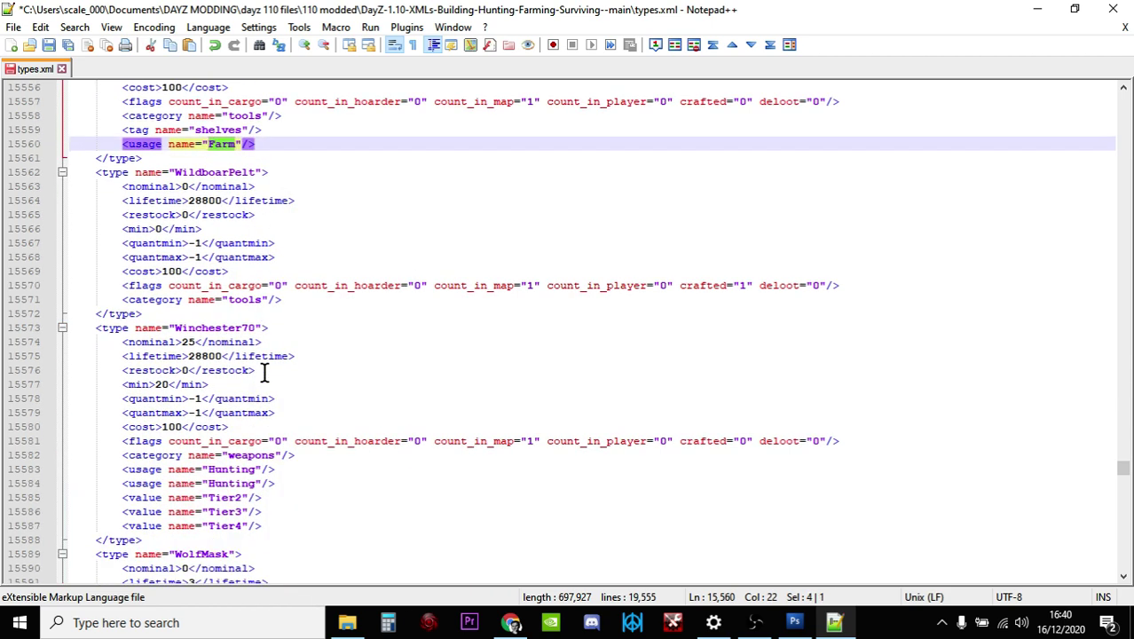
pyautogui.scroll(-2, 264, 371)
pyautogui.moveTo(258, 398); pyautogui.dragTo(209, 399)
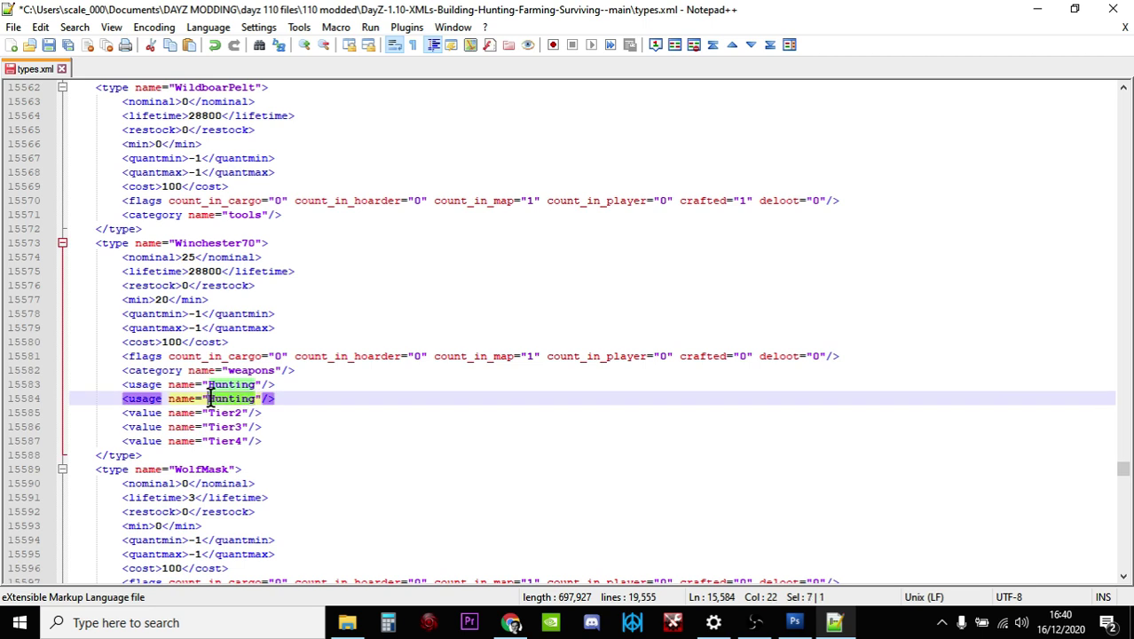
pyautogui.rightClick(217, 415)
pyautogui.click(278, 94)
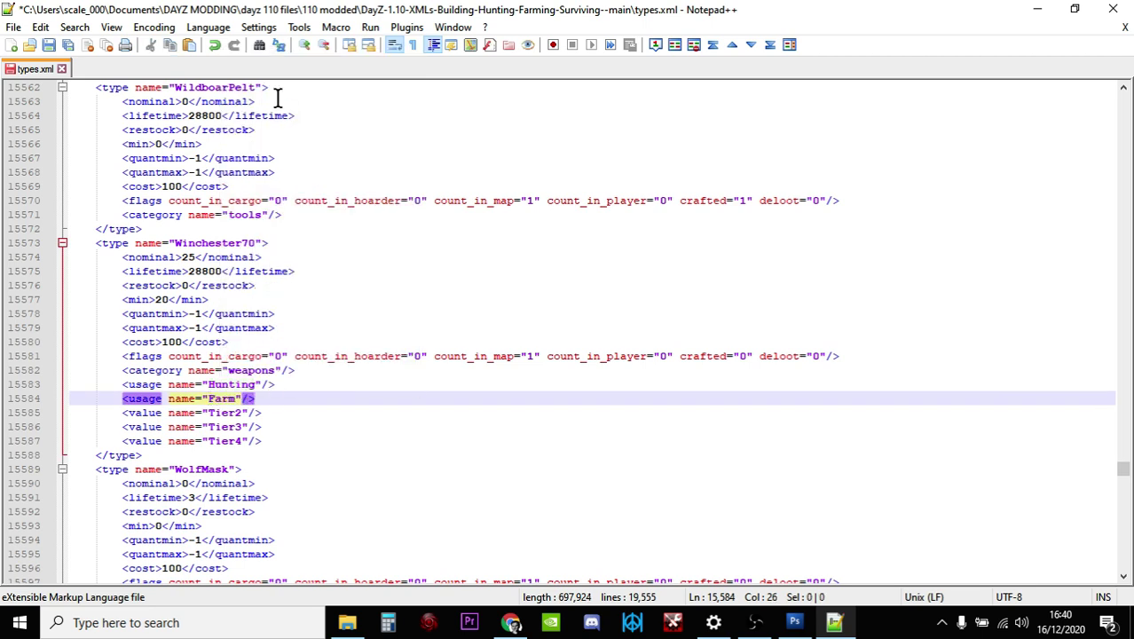
pyautogui.click(286, 399)
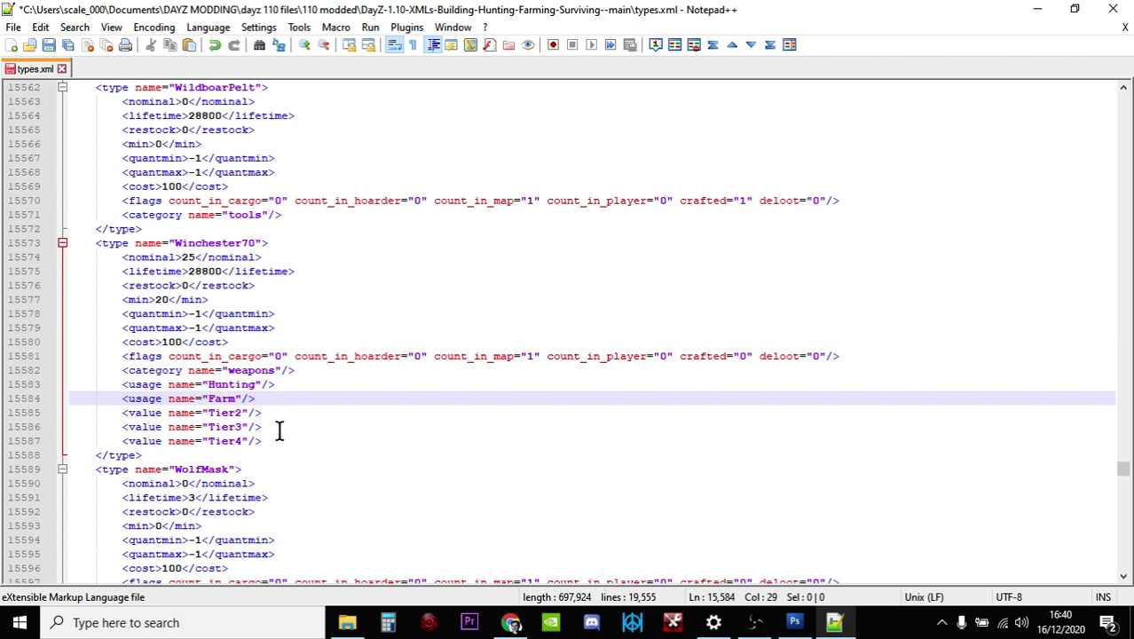
pyautogui.click(264, 453)
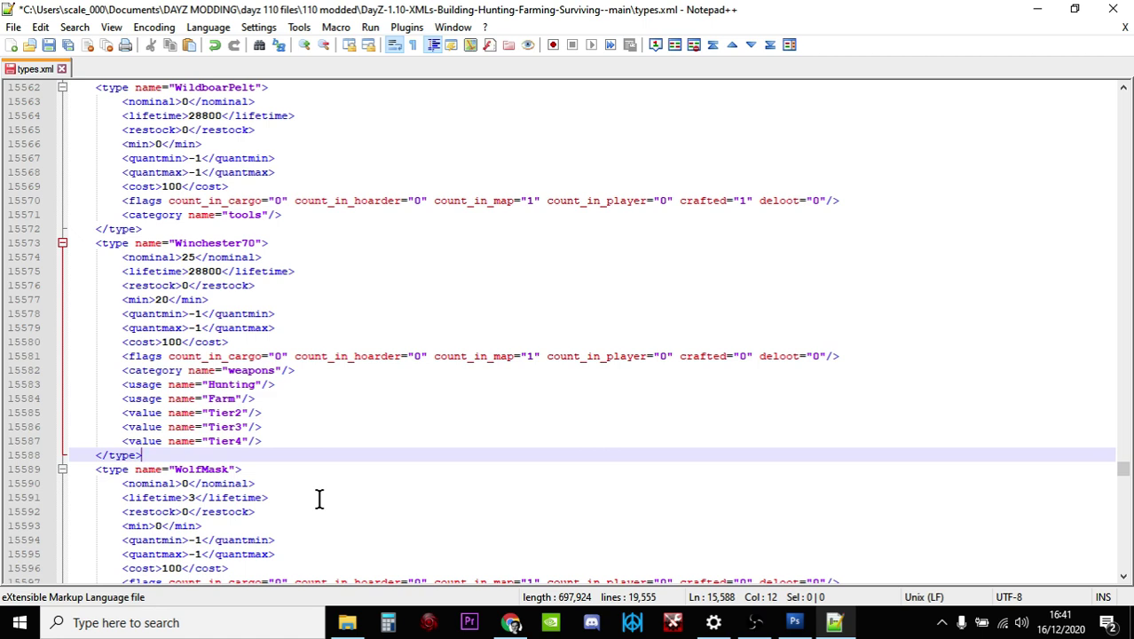
pyautogui.click(292, 443)
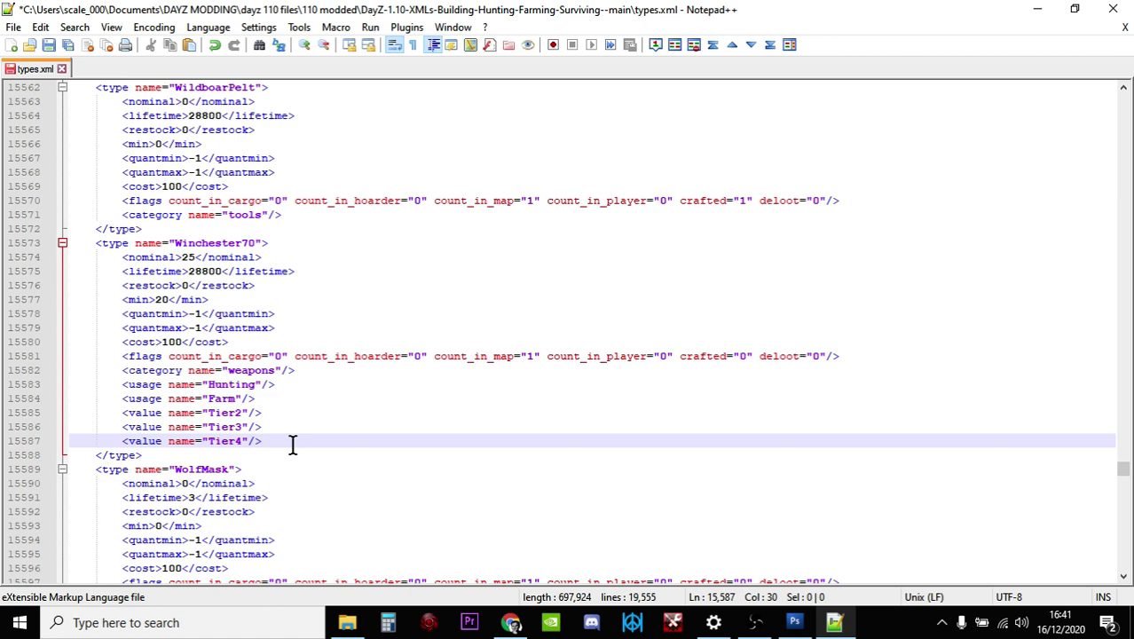
# Step: Search for 'optic' and step through the matches to the HuntingOptic entry
pyautogui.hotkey('ctrl', 'f')
pyautogui.write('o')
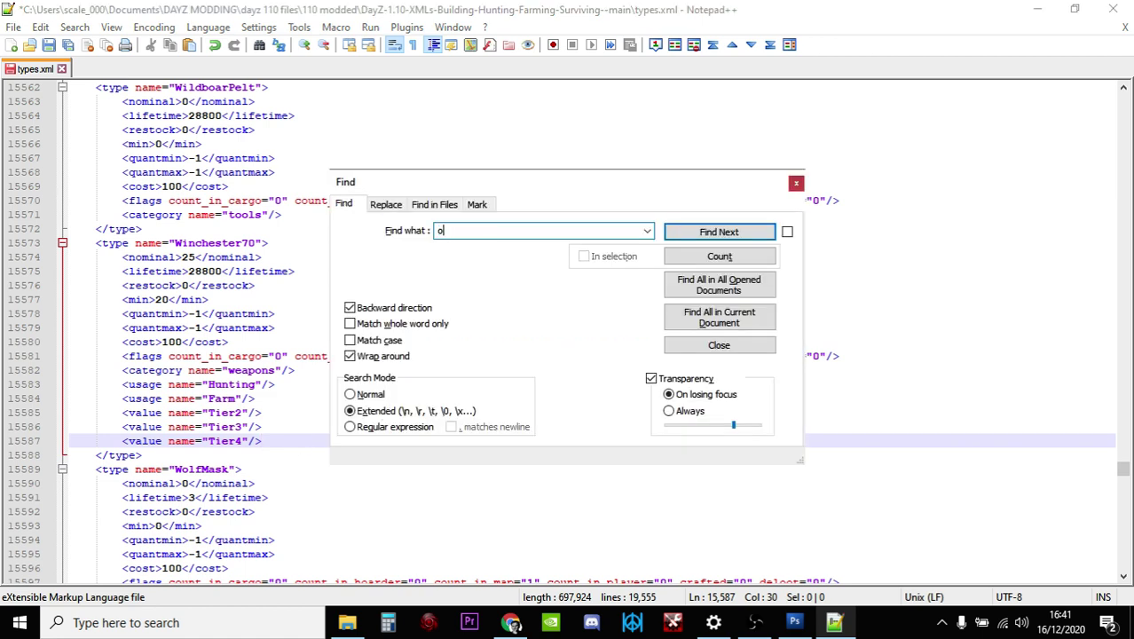
pyautogui.write('ptic')
pyautogui.press('Return')
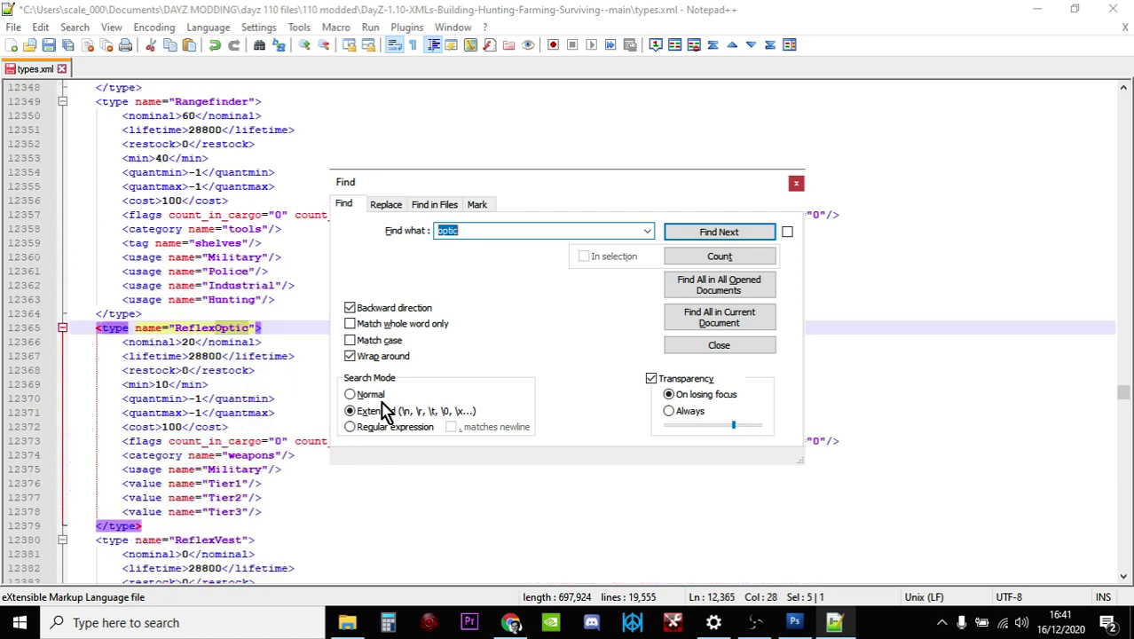
pyautogui.click(726, 233)
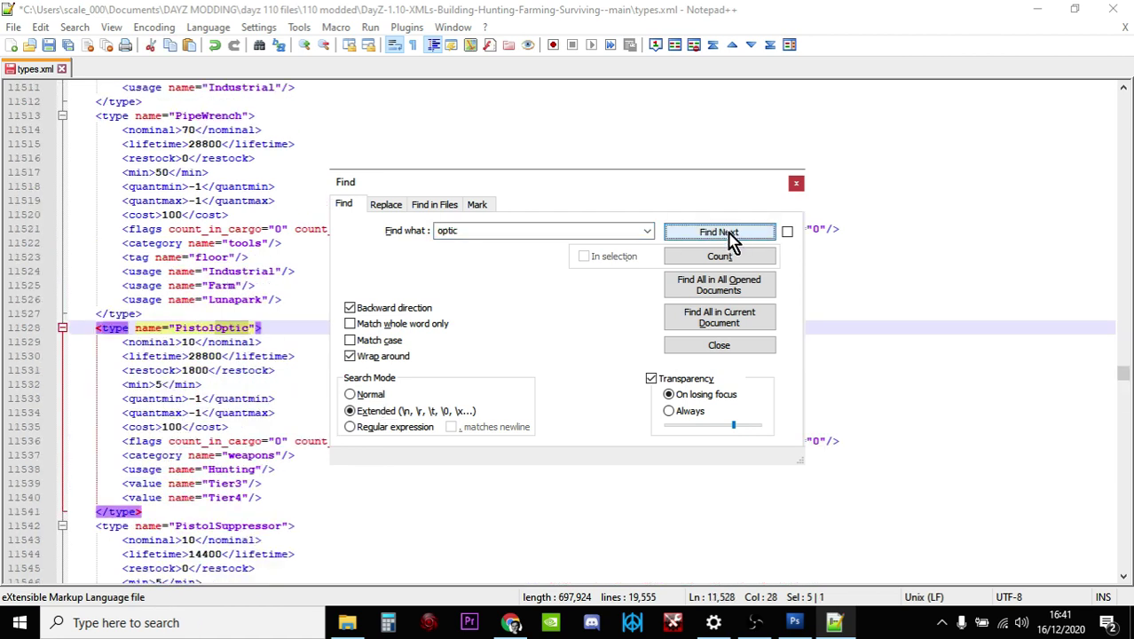
pyautogui.click(726, 232)
pyautogui.click(726, 233)
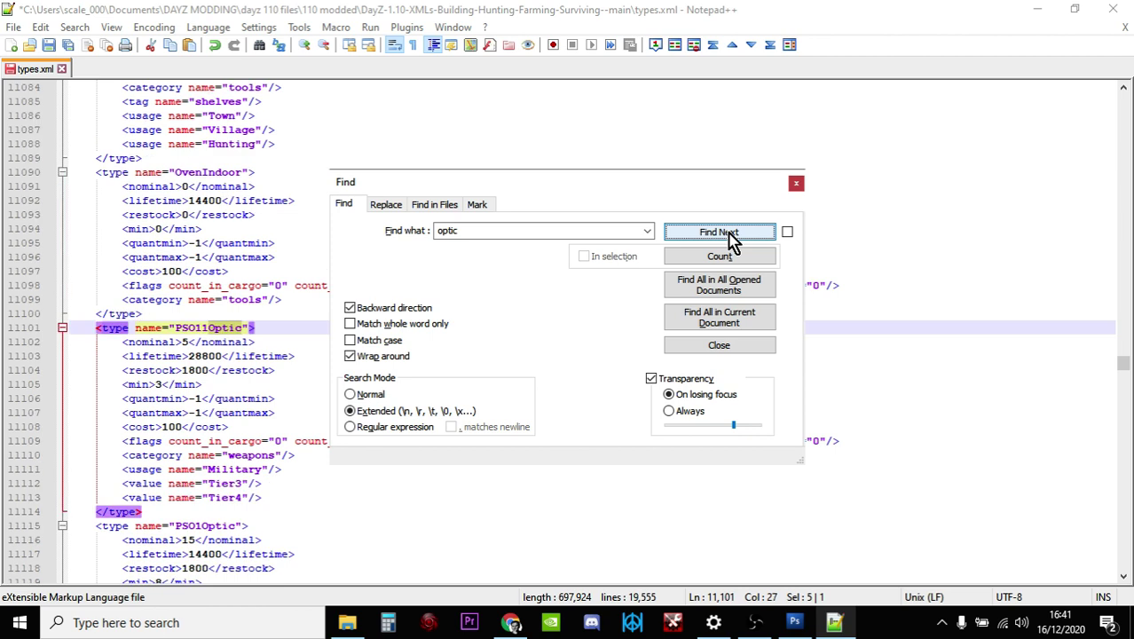
pyautogui.click(726, 232)
pyautogui.click(726, 232)
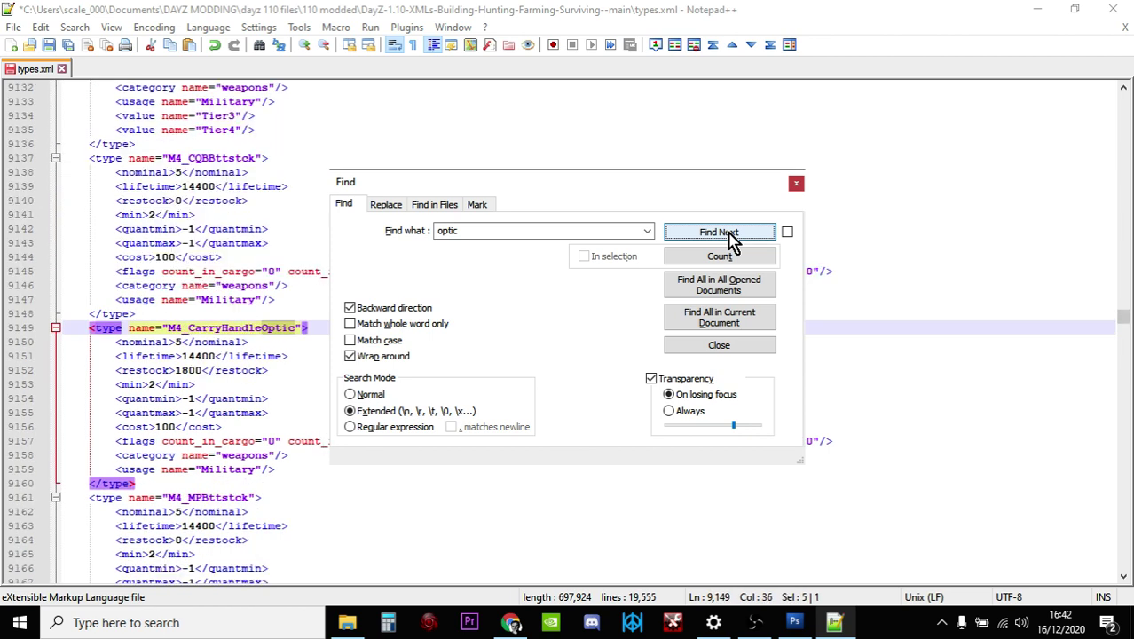
pyautogui.click(725, 232)
pyautogui.click(726, 233)
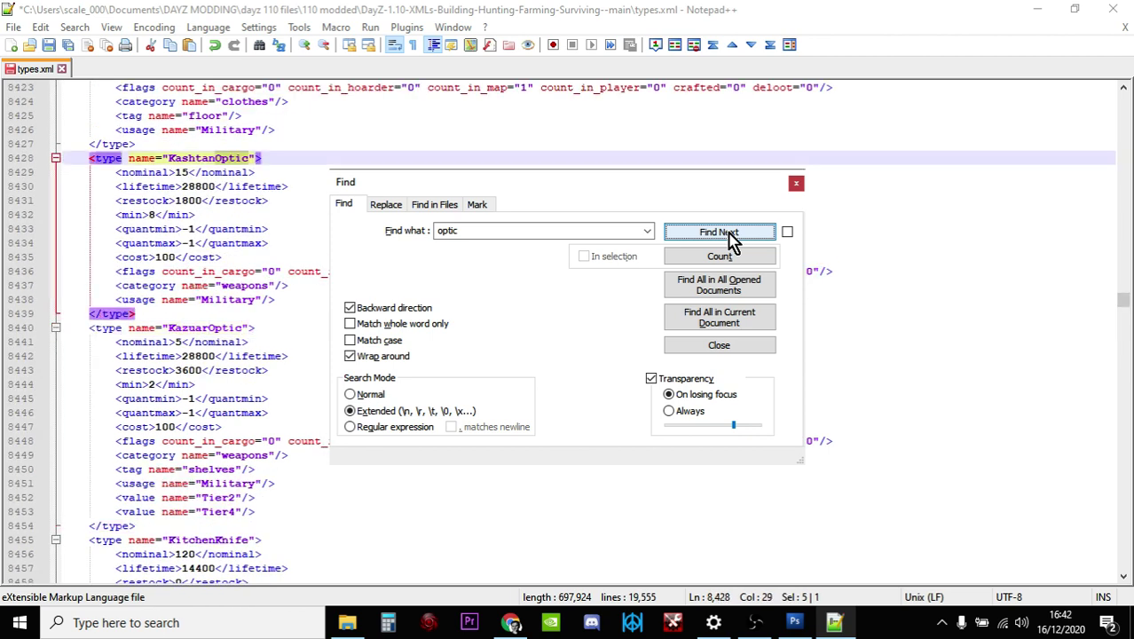
pyautogui.click(726, 233)
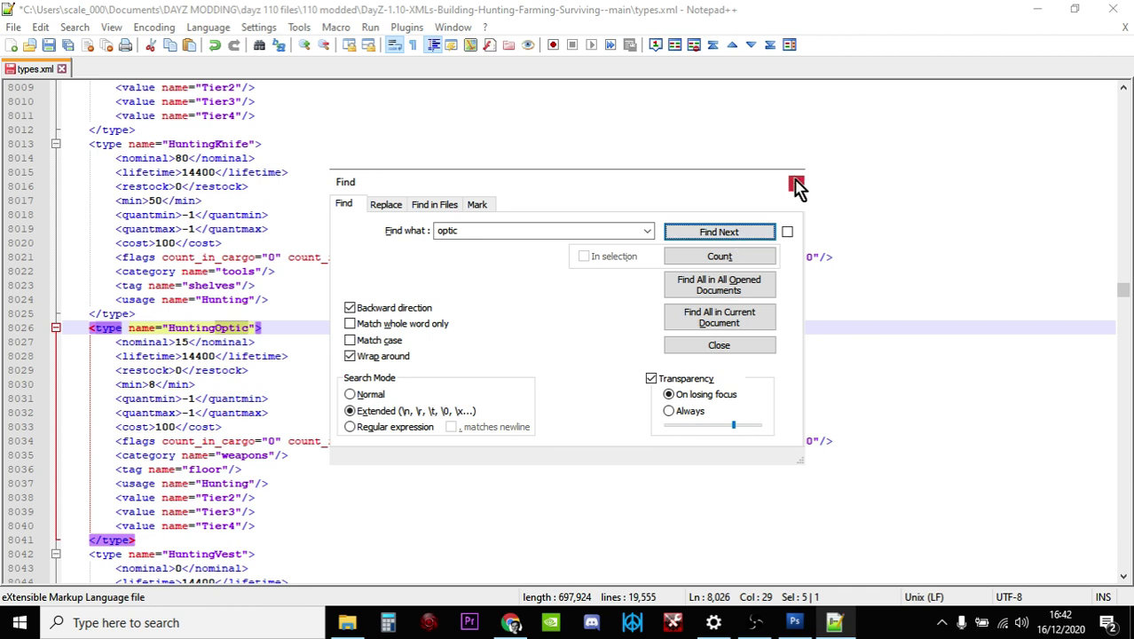
# Step: Change HuntingOptic's nominal from 15 to 25 and its min from 8 to 20
pyautogui.click(796, 183)
pyautogui.click(468, 327)
pyautogui.scroll(-3, 468, 327)
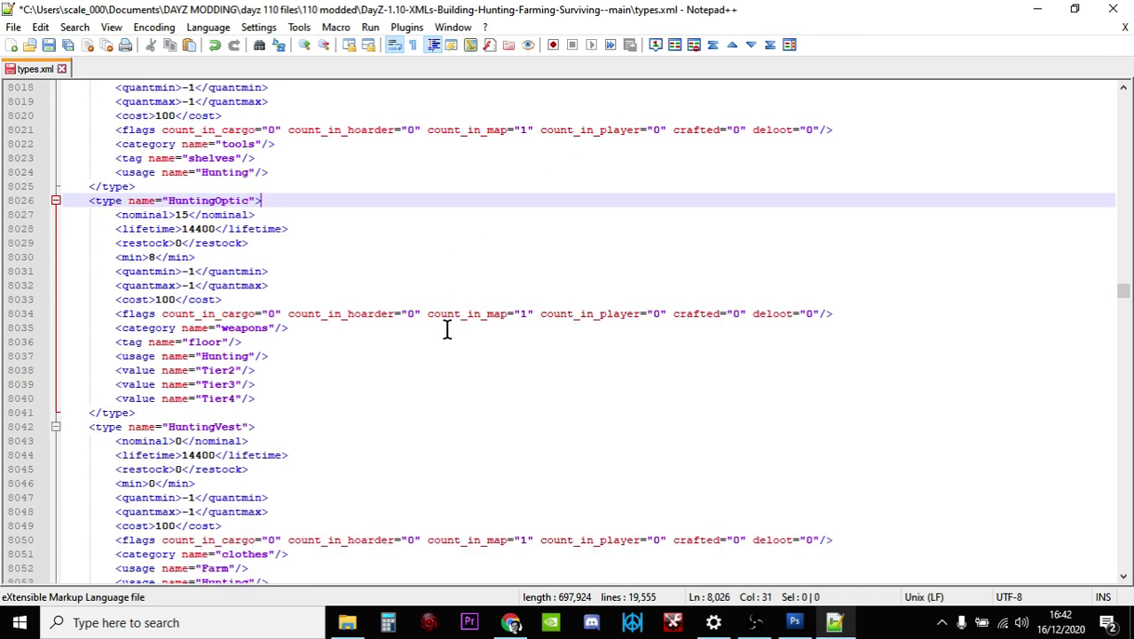
pyautogui.click(188, 215)
pyautogui.press('BackSpace')
pyautogui.press('BackSpace')
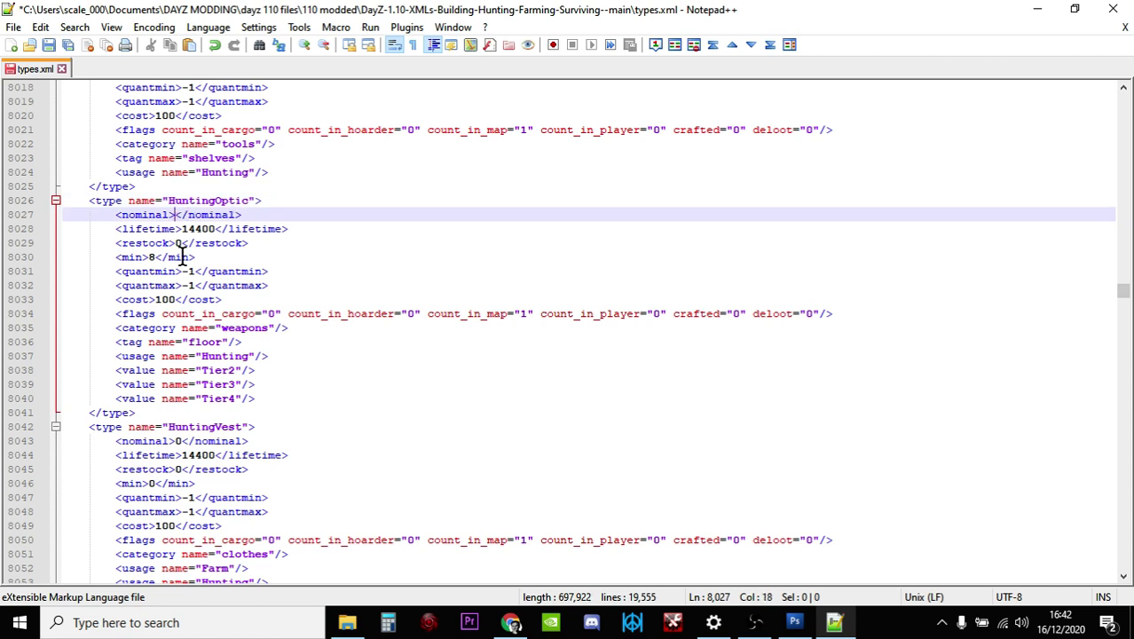
pyautogui.write('25')
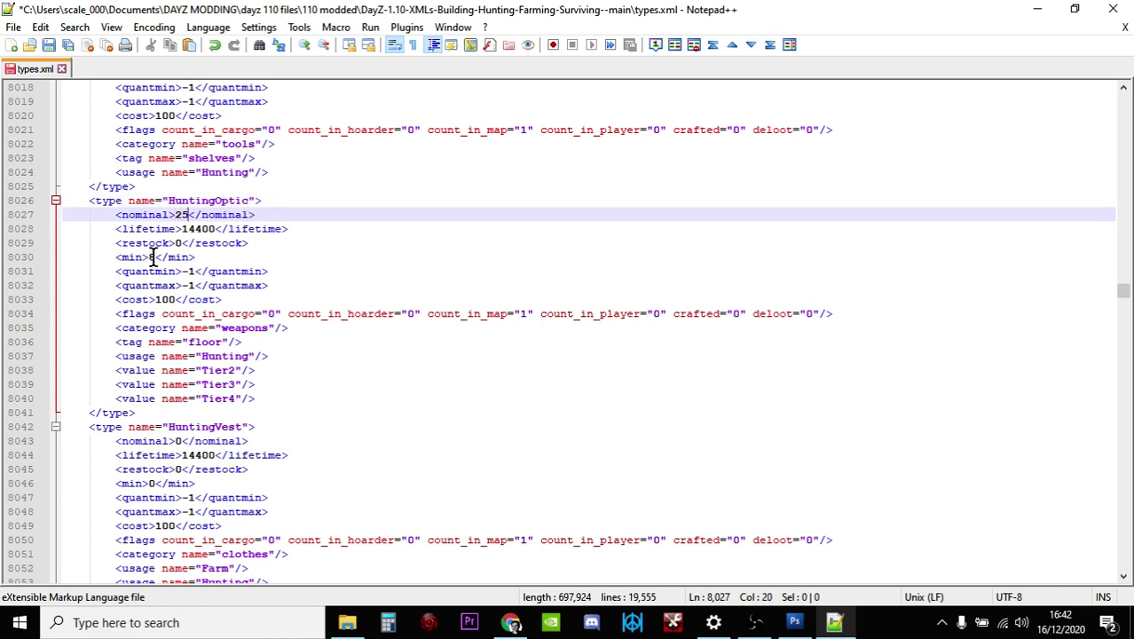
pyautogui.click(155, 257)
pyautogui.press('BackSpace')
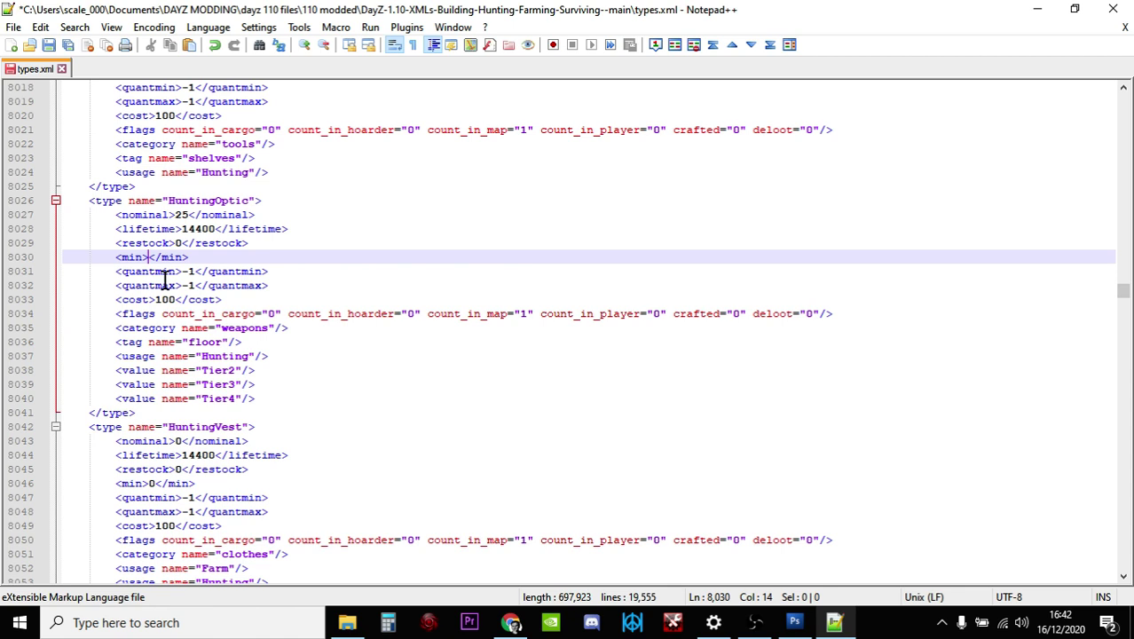
pyautogui.write('20')
# Step: Add a Farm usage line below HuntingOptic's Hunting usage
pyautogui.moveTo(287, 355); pyautogui.dragTo(113, 356)
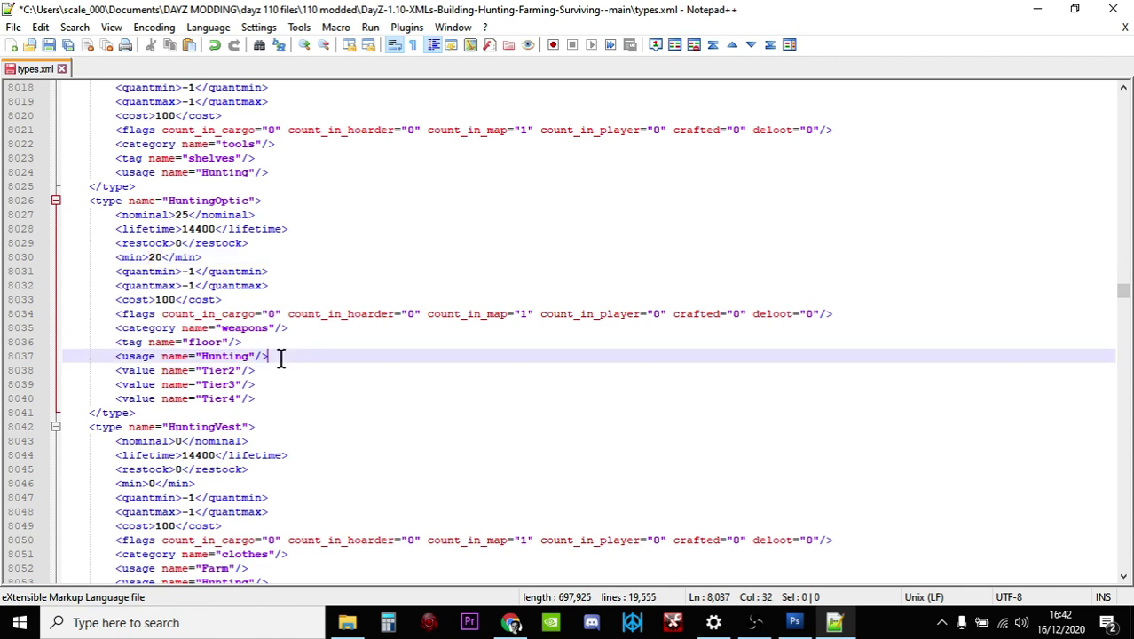
pyautogui.rightClick(128, 359)
pyautogui.click(182, 37)
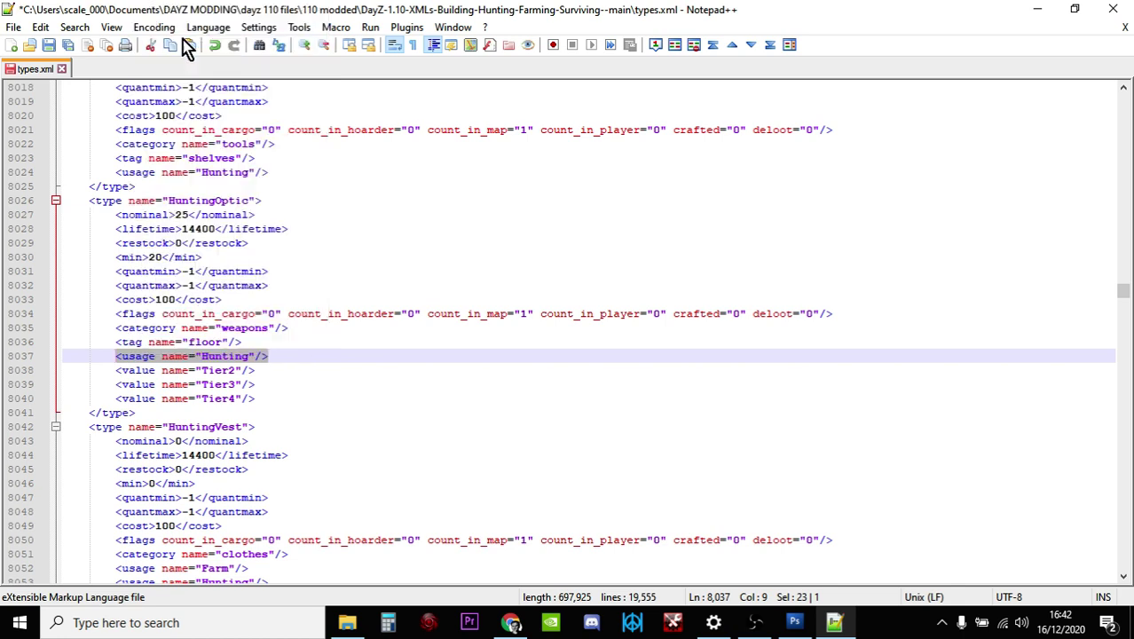
pyautogui.click(285, 356)
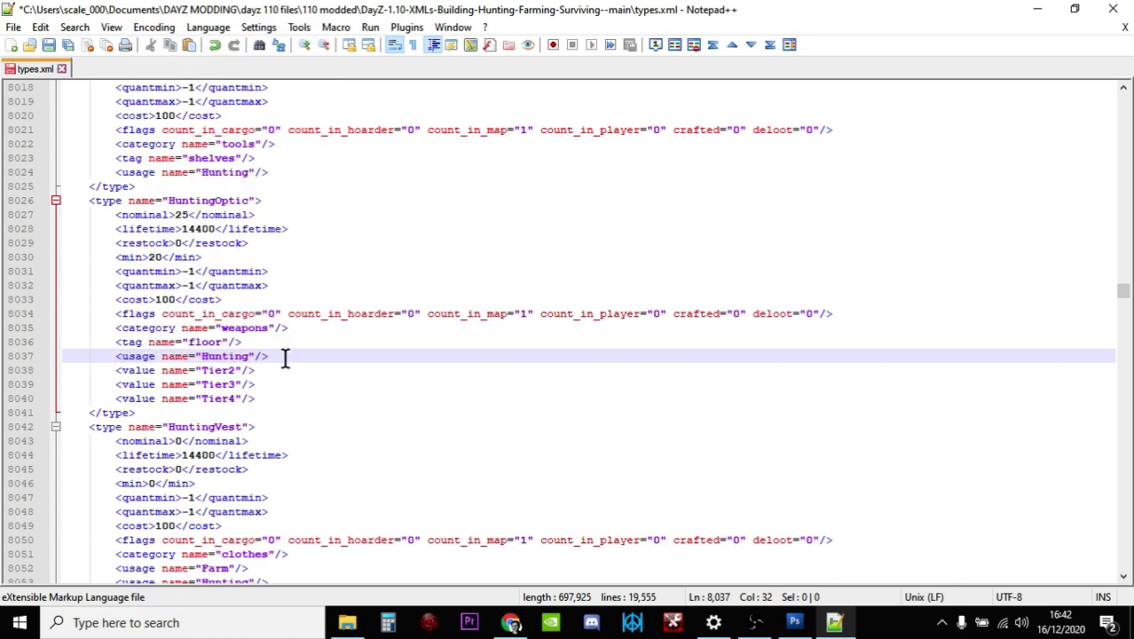
pyautogui.press('Return')
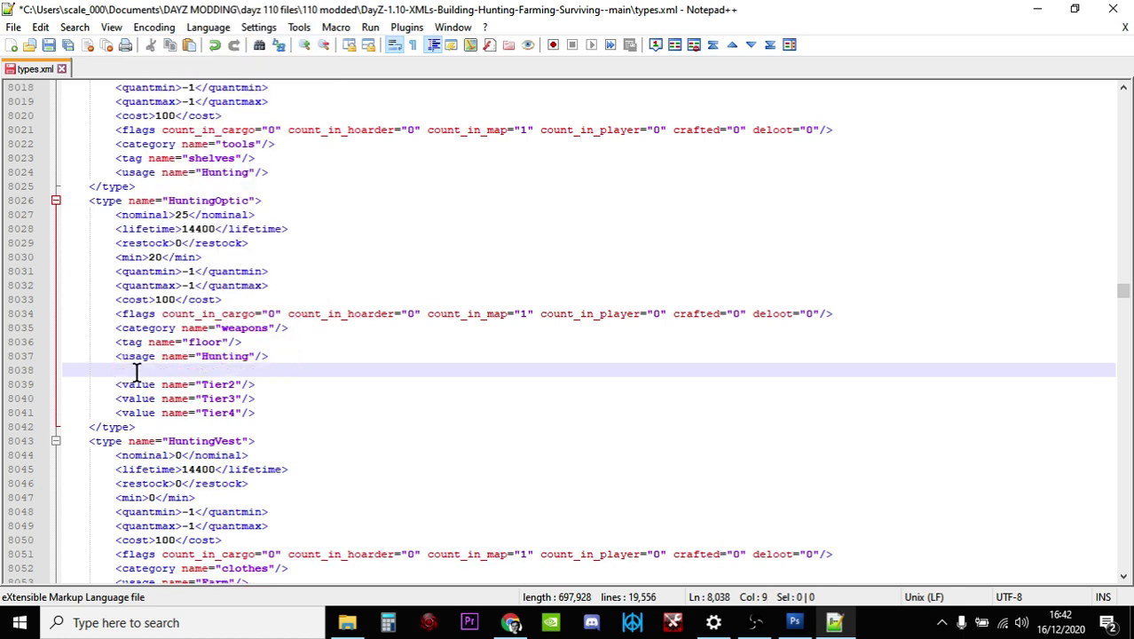
pyautogui.rightClick(133, 373)
pyautogui.click(197, 67)
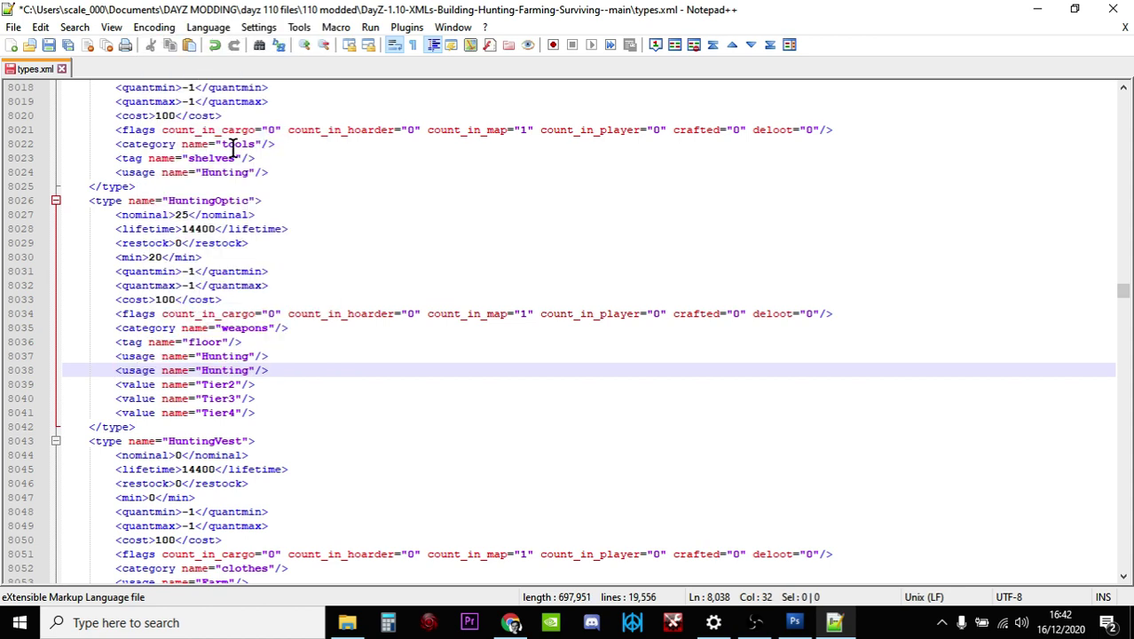
pyautogui.click(248, 370)
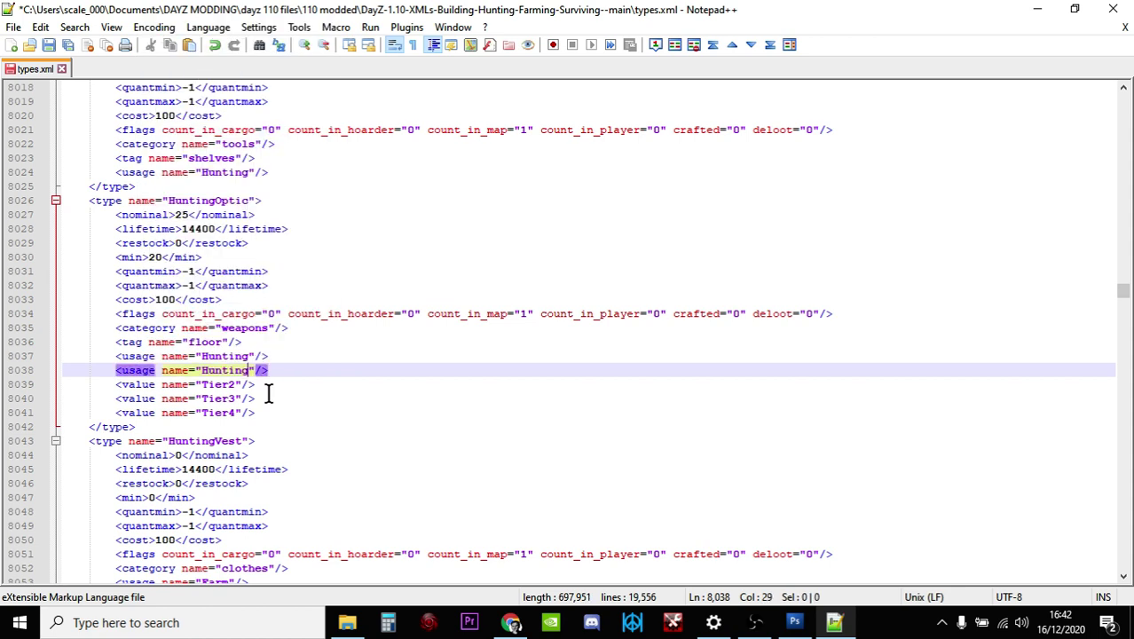
pyautogui.press('BackSpace')
pyautogui.press('BackSpace')
pyautogui.press('BackSpace')
pyautogui.press('BackSpace')
pyautogui.press('BackSpace')
pyautogui.press('BackSpace')
pyautogui.press('BackSpace')
pyautogui.write('Far')
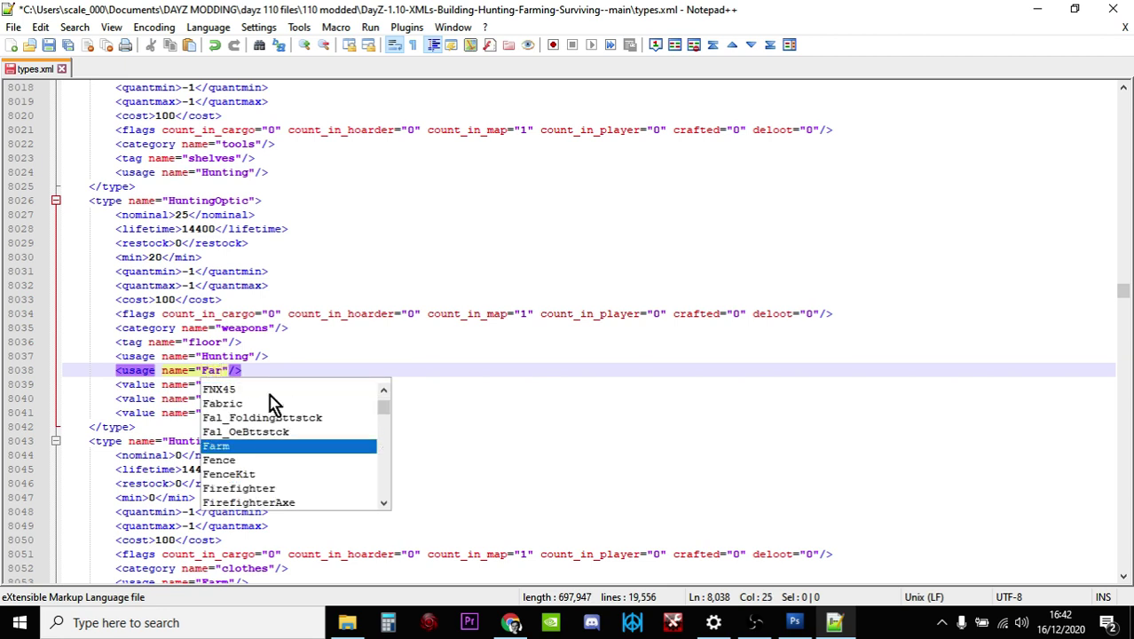
pyautogui.write('m')
pyautogui.click(322, 355)
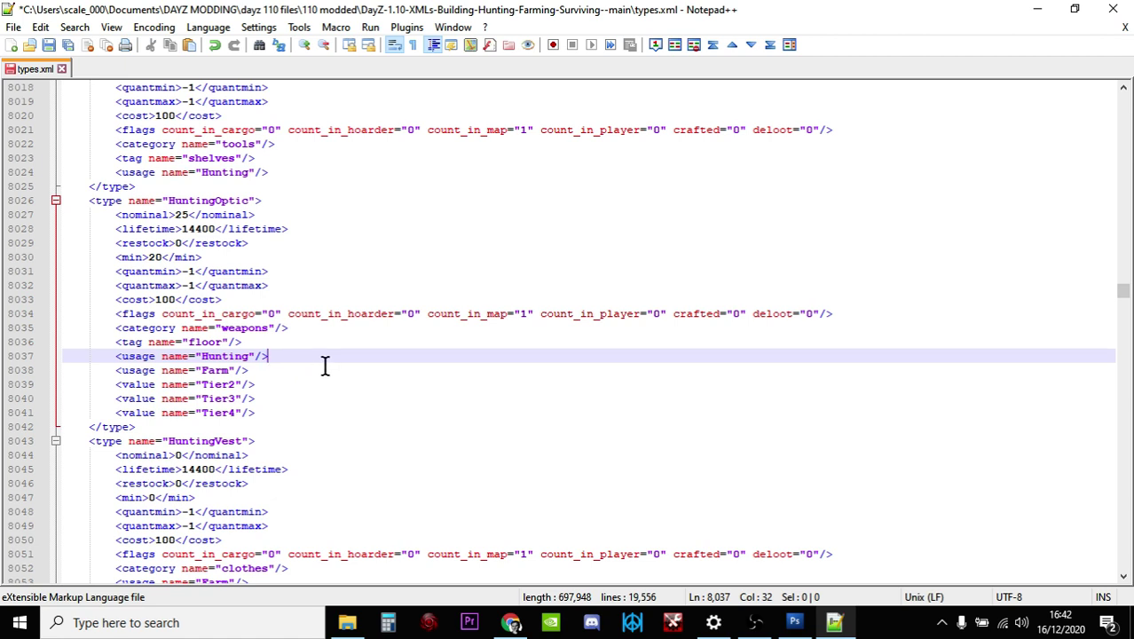
# Step: Search types.xml for '308' and scroll around the match it finds
pyautogui.hotkey('ctrl', 'f')
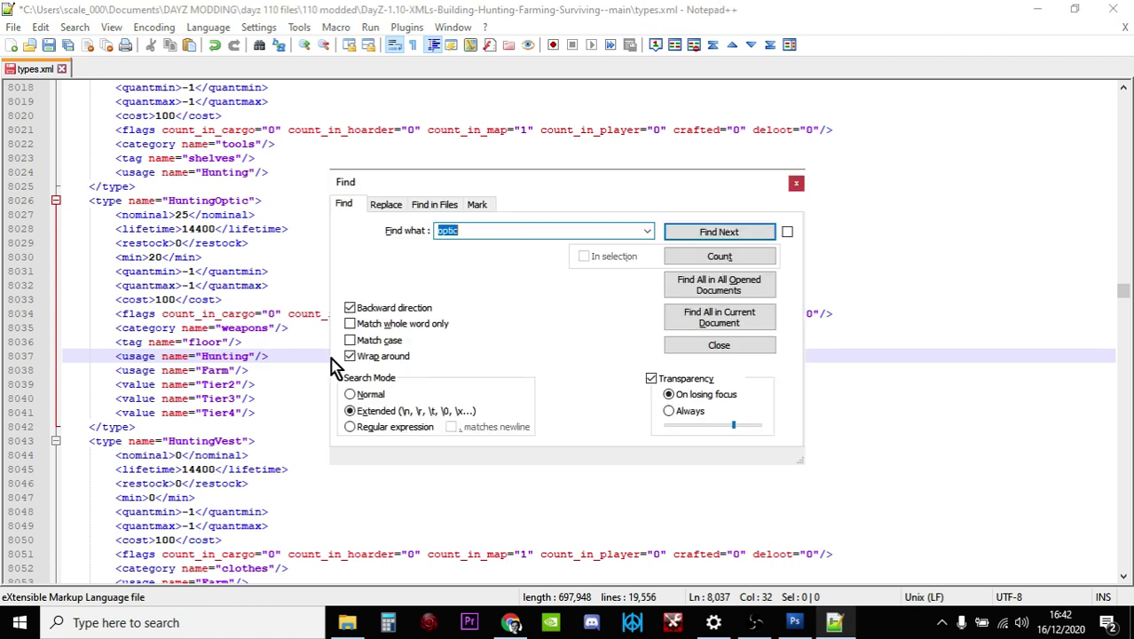
pyautogui.write('308')
pyautogui.press('Return')
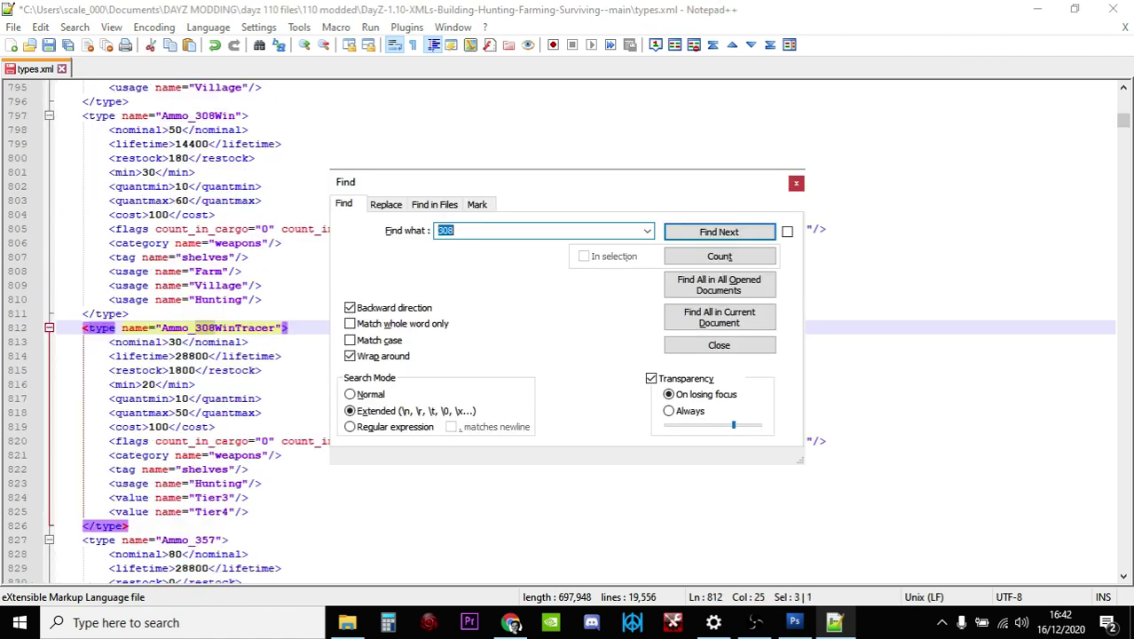
pyautogui.click(796, 184)
pyautogui.scroll(2, 423, 376)
pyautogui.scroll(4, 423, 376)
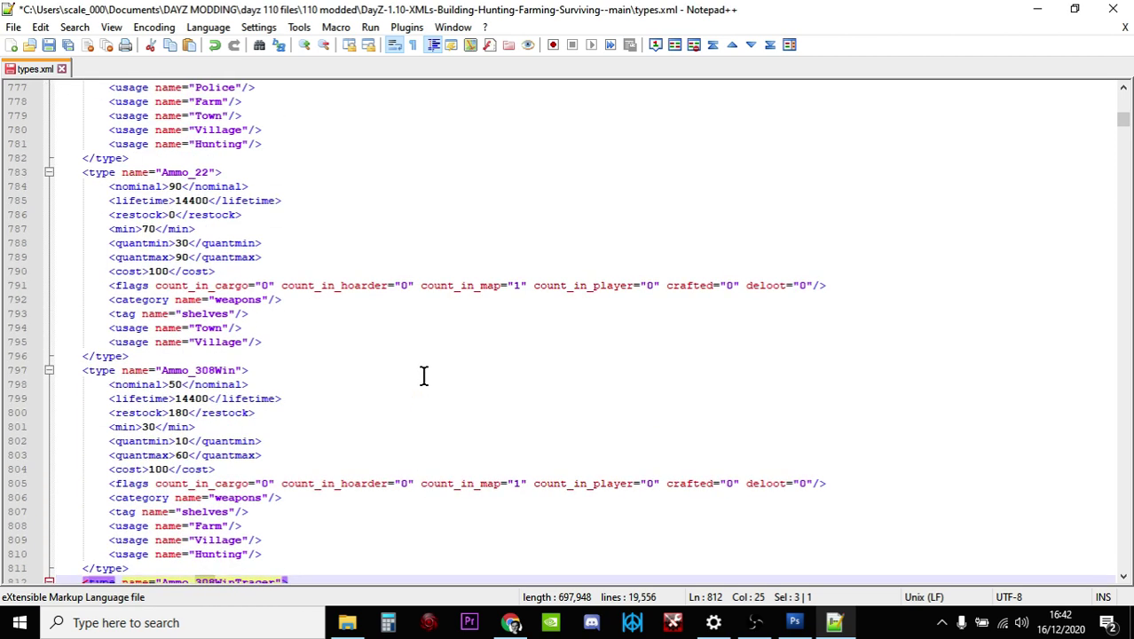
pyautogui.scroll(-4, 423, 376)
pyautogui.scroll(-1, 423, 377)
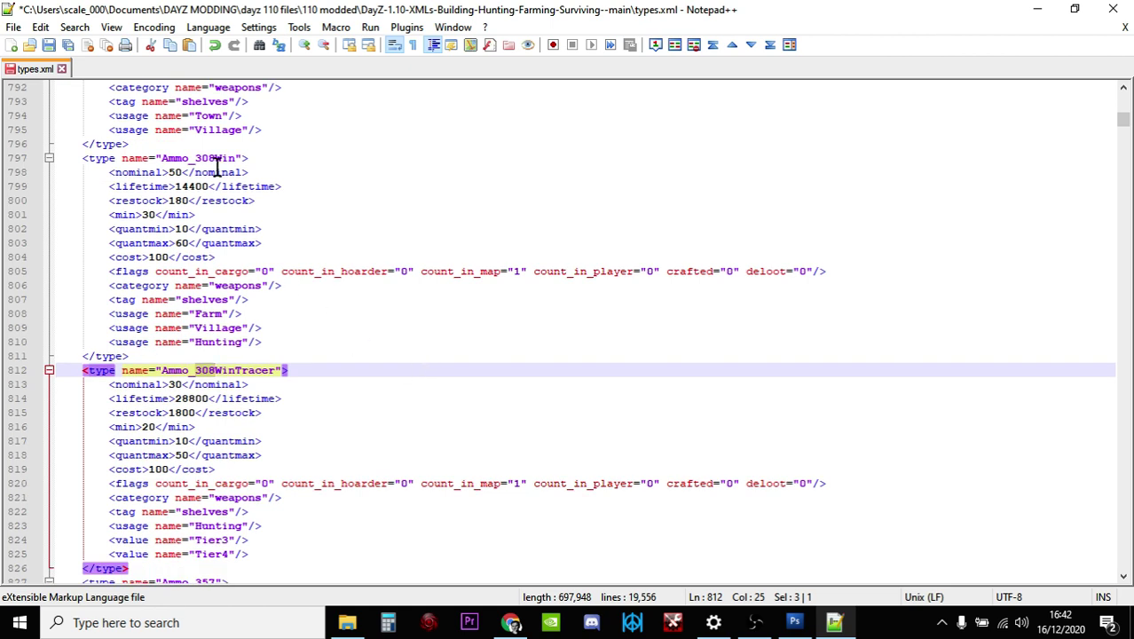
pyautogui.scroll(-2, 226, 217)
pyautogui.scroll(-1, 235, 227)
pyautogui.scroll(-3, 239, 233)
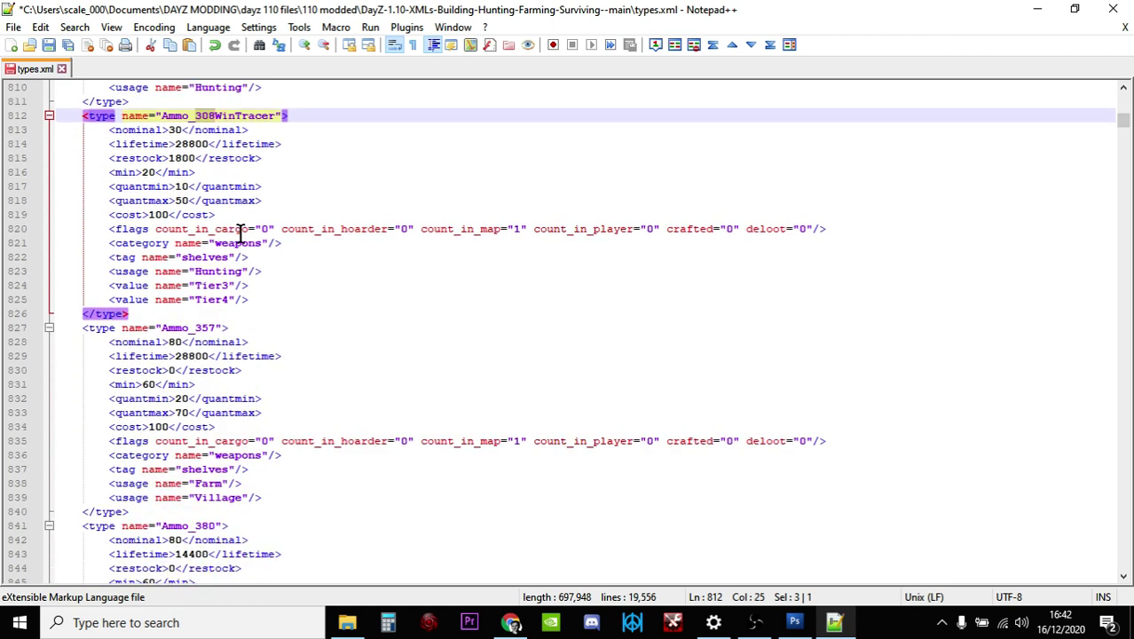
pyautogui.scroll(-2, 239, 233)
pyautogui.scroll(-2, 238, 233)
pyautogui.scroll(-2, 251, 241)
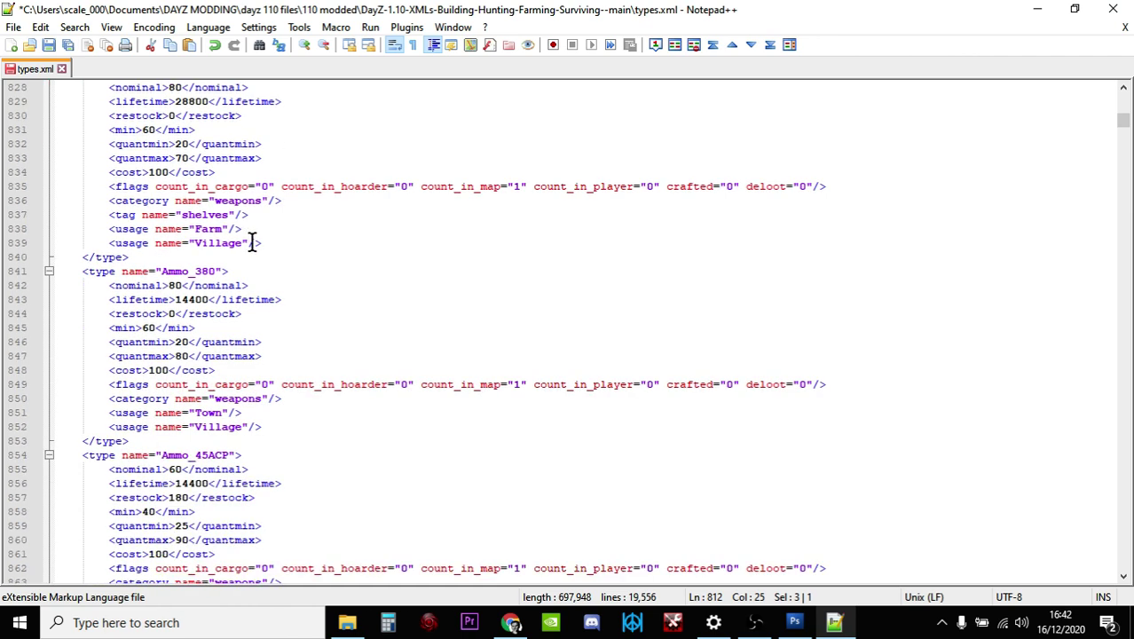
pyautogui.scroll(4, 340, 200)
pyautogui.click(342, 188)
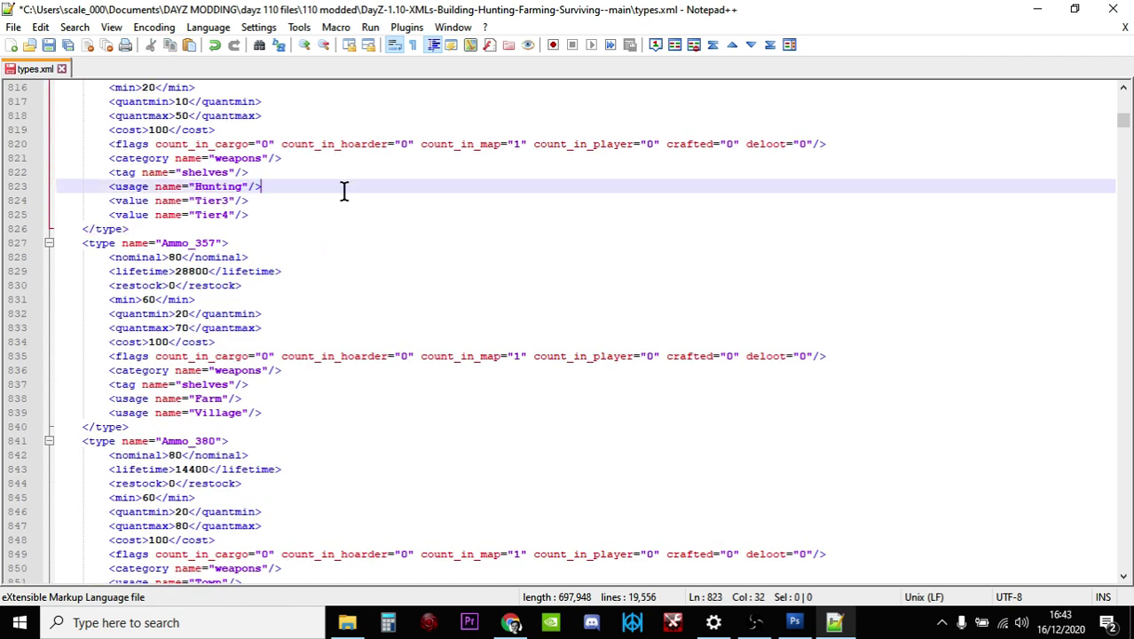
# Step: Step back through the 308 matches to the AmmoBox_308Win_20Rnd entry (nominal 30, min 20)
pyautogui.hotkey('ctrl', 'f')
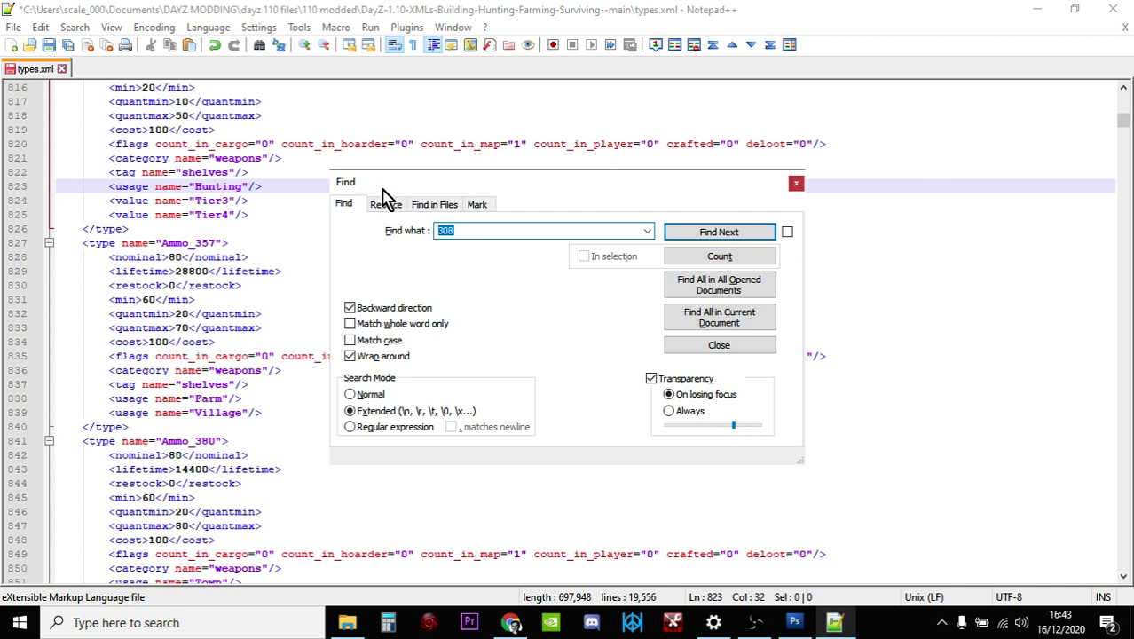
pyautogui.click(696, 234)
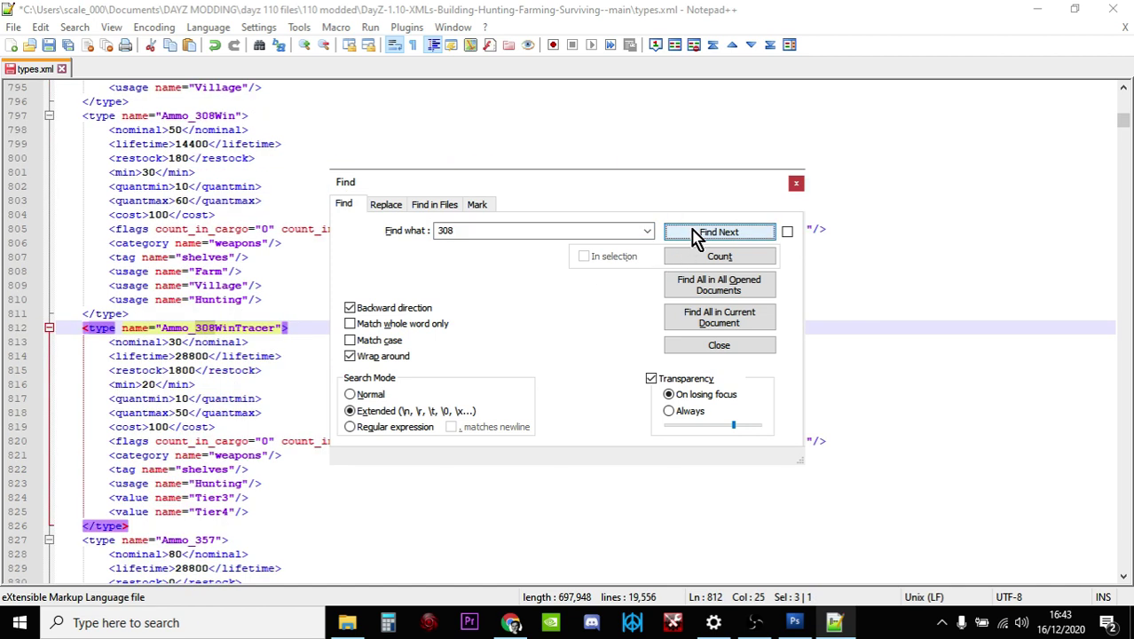
pyautogui.click(696, 234)
pyautogui.click(696, 234)
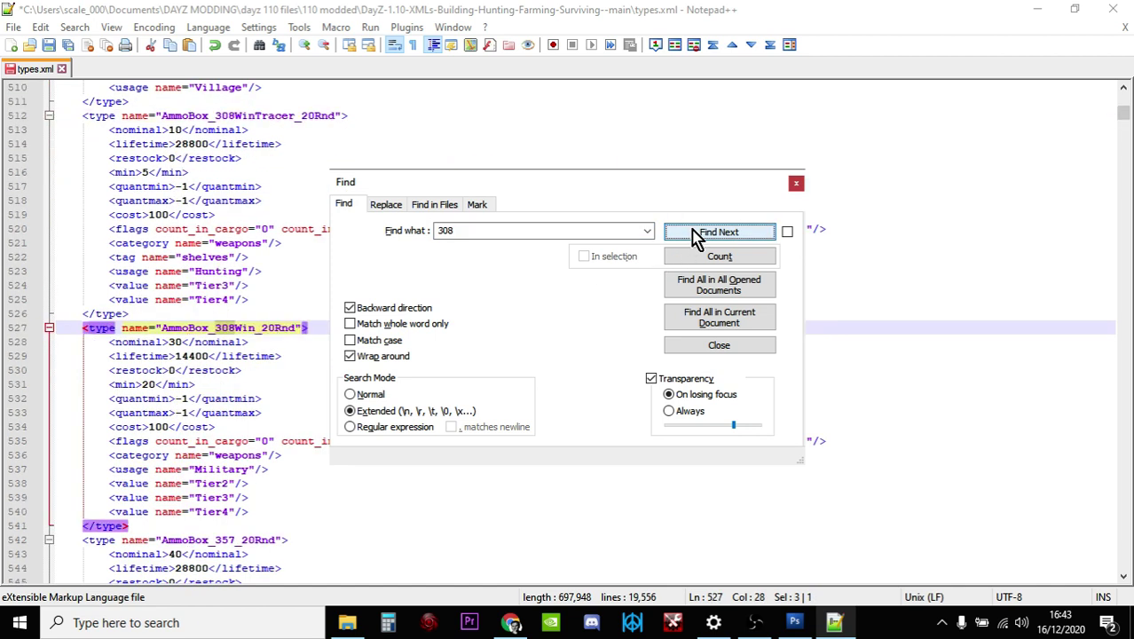
pyautogui.click(795, 183)
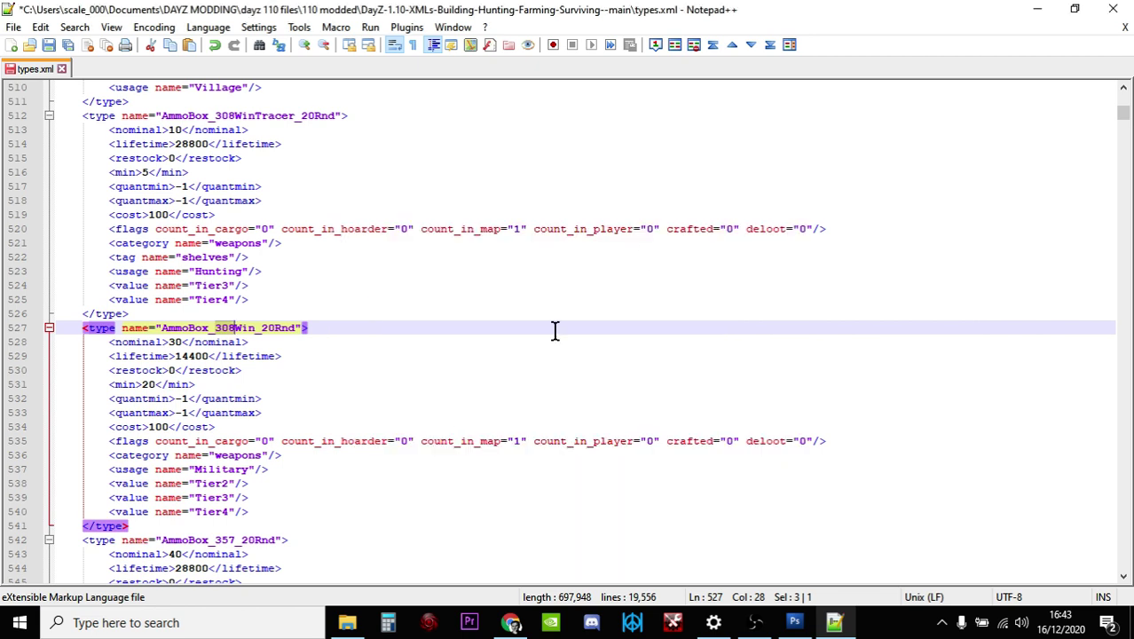
pyautogui.scroll(-1, 512, 380)
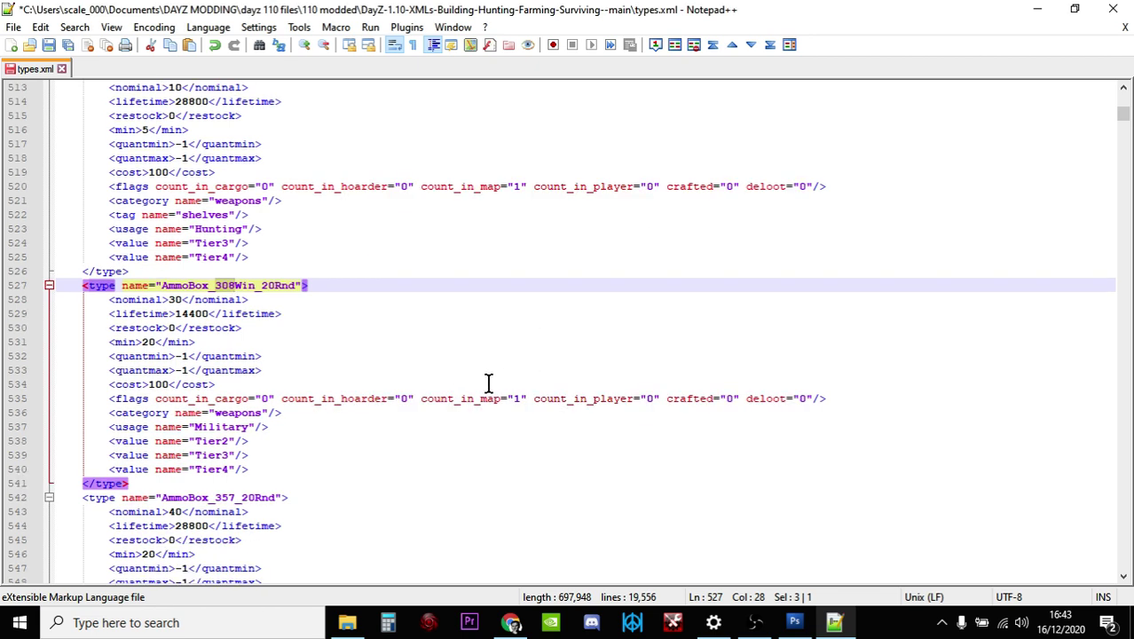
pyautogui.scroll(-1, 488, 382)
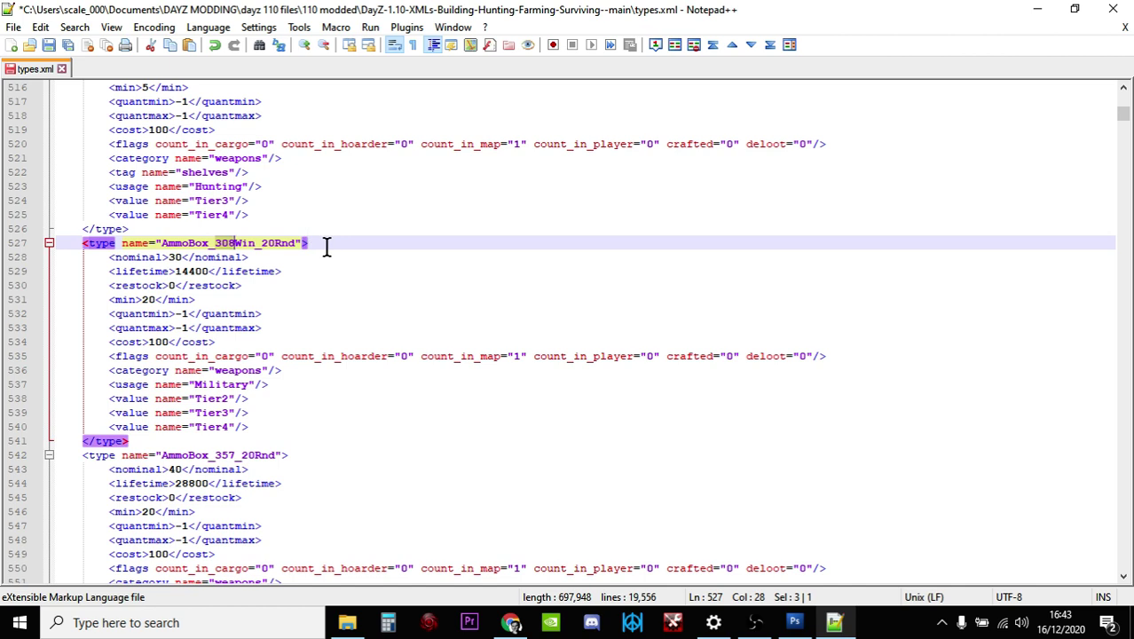
# Step: Change AmmoBox_308Win_20Rnd's nominal from 30 to 60 and its min from 20 to 40
pyautogui.click(182, 257)
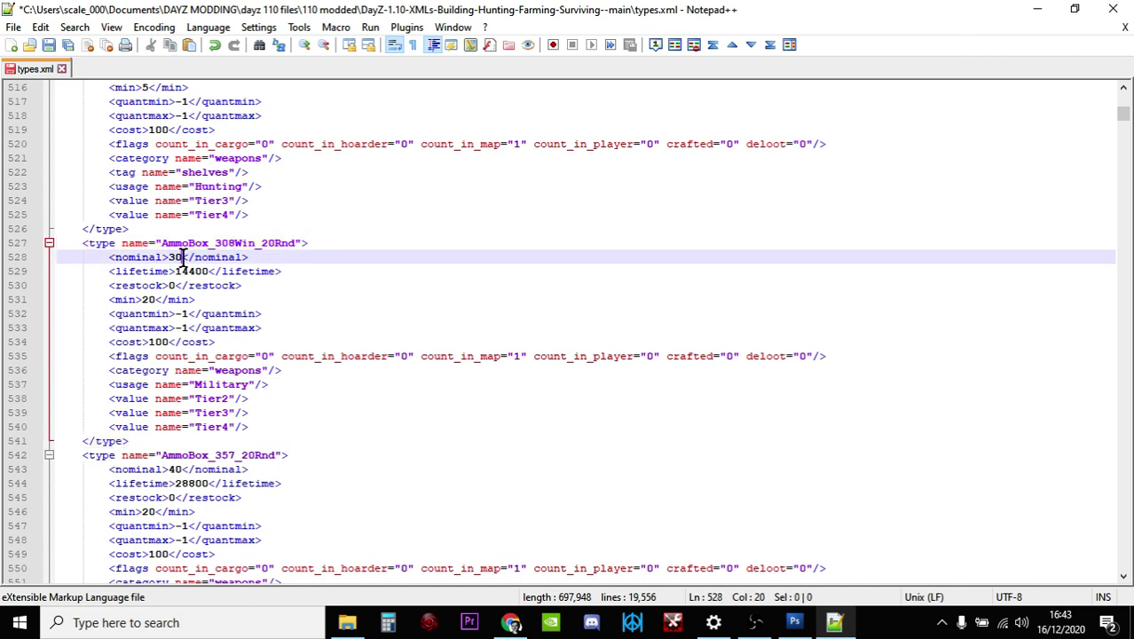
pyautogui.click(182, 313)
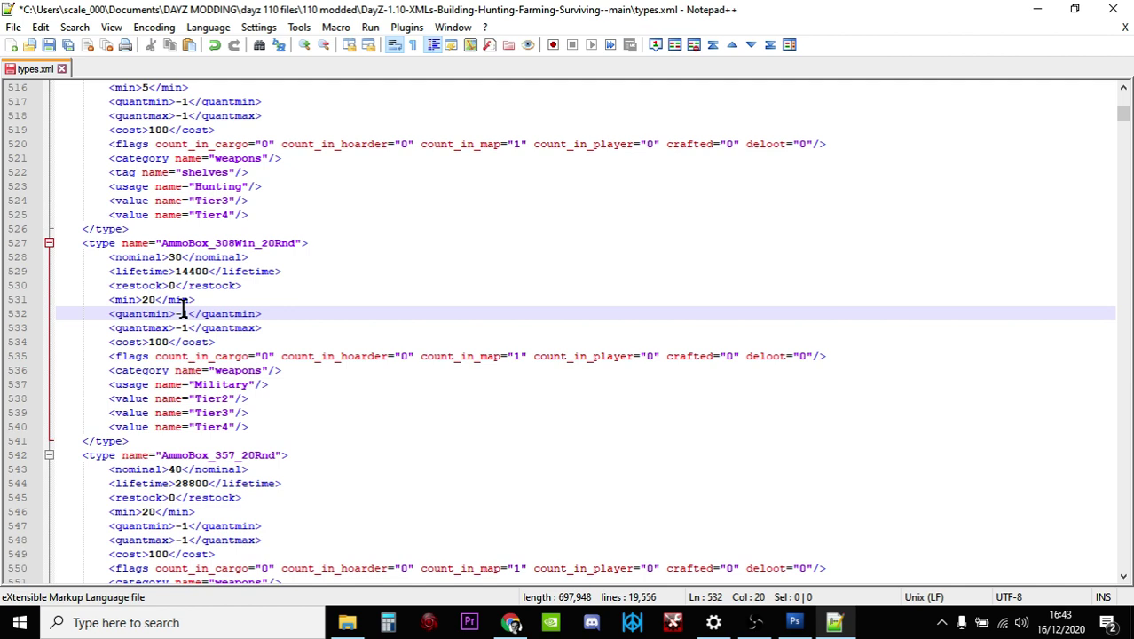
pyautogui.click(182, 257)
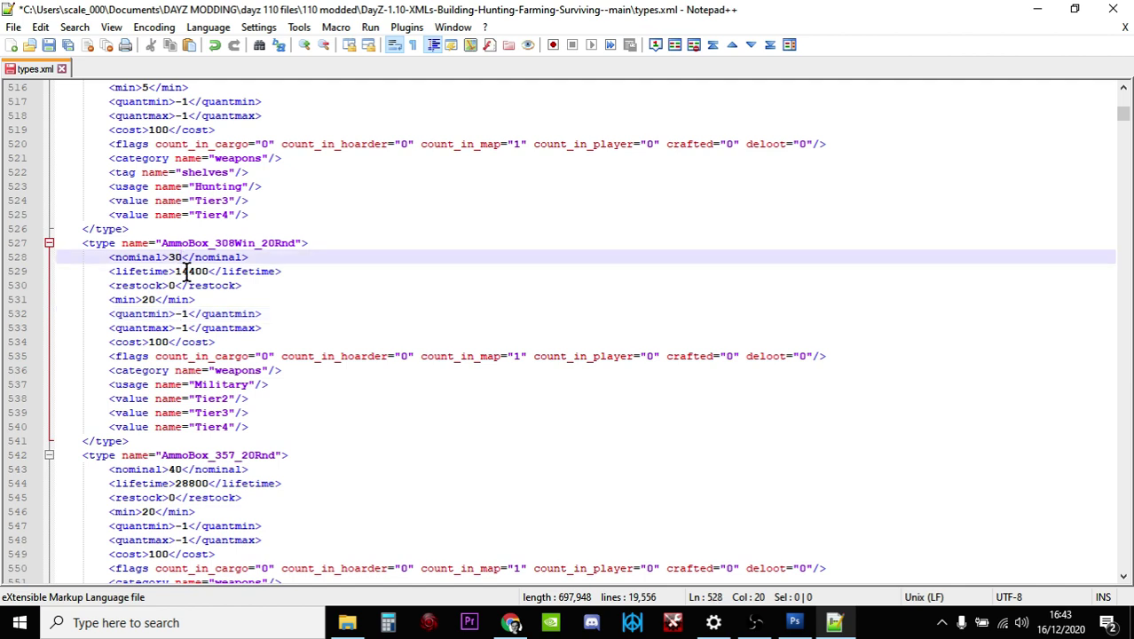
pyautogui.press('BackSpace')
pyautogui.press('BackSpace')
pyautogui.write('60')
pyautogui.click(156, 299)
pyautogui.press('BackSpace')
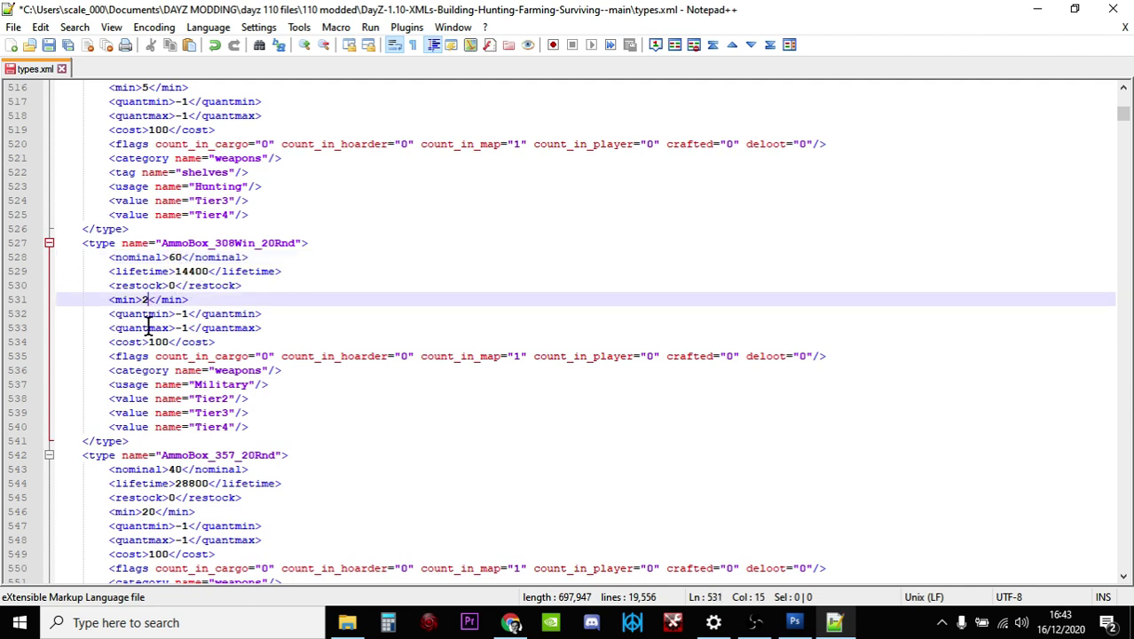
pyautogui.press('BackSpace')
pyautogui.write('40')
pyautogui.click(279, 385)
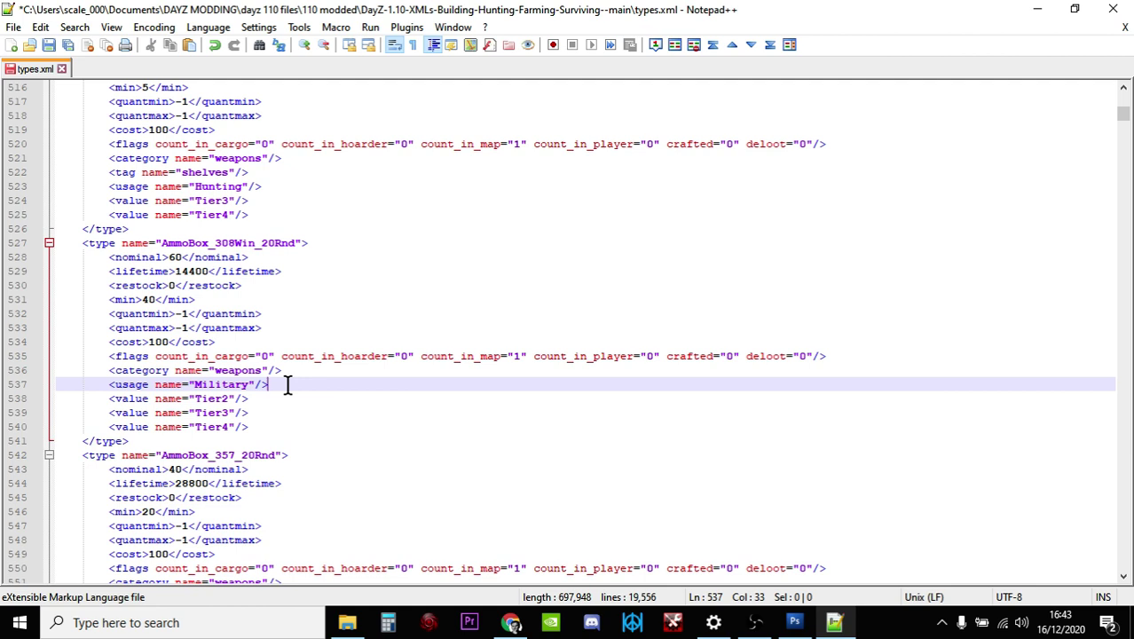
# Step: Add two blank lines below the Military usage line of AmmoBox_308Win_20Rnd and copy that line
pyautogui.press('Return')
pyautogui.press('Return')
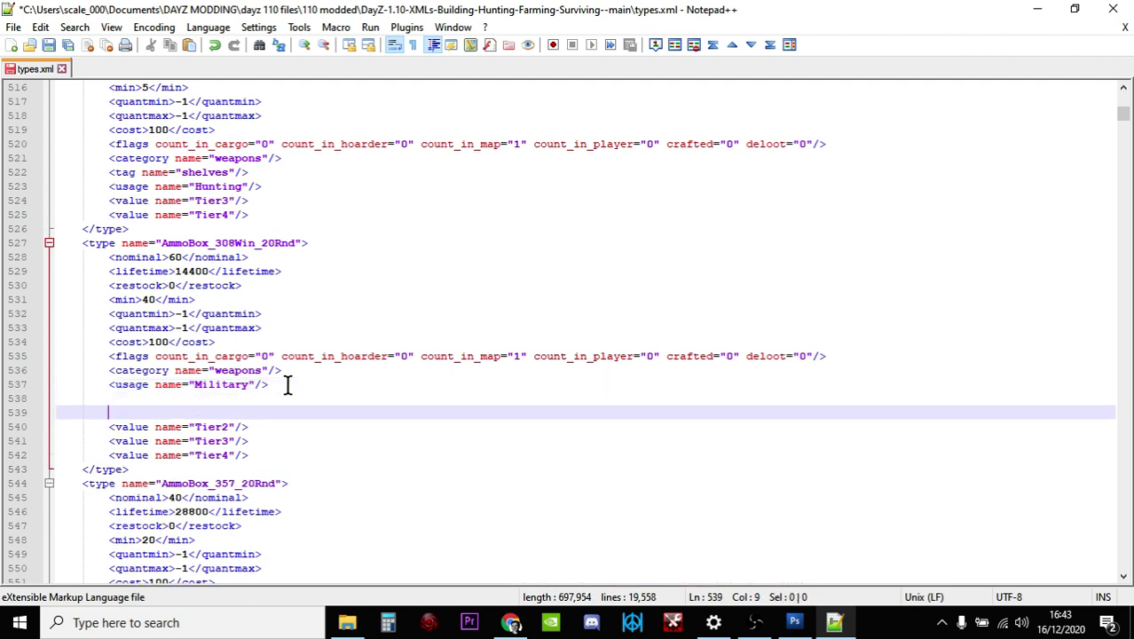
pyautogui.press('Return')
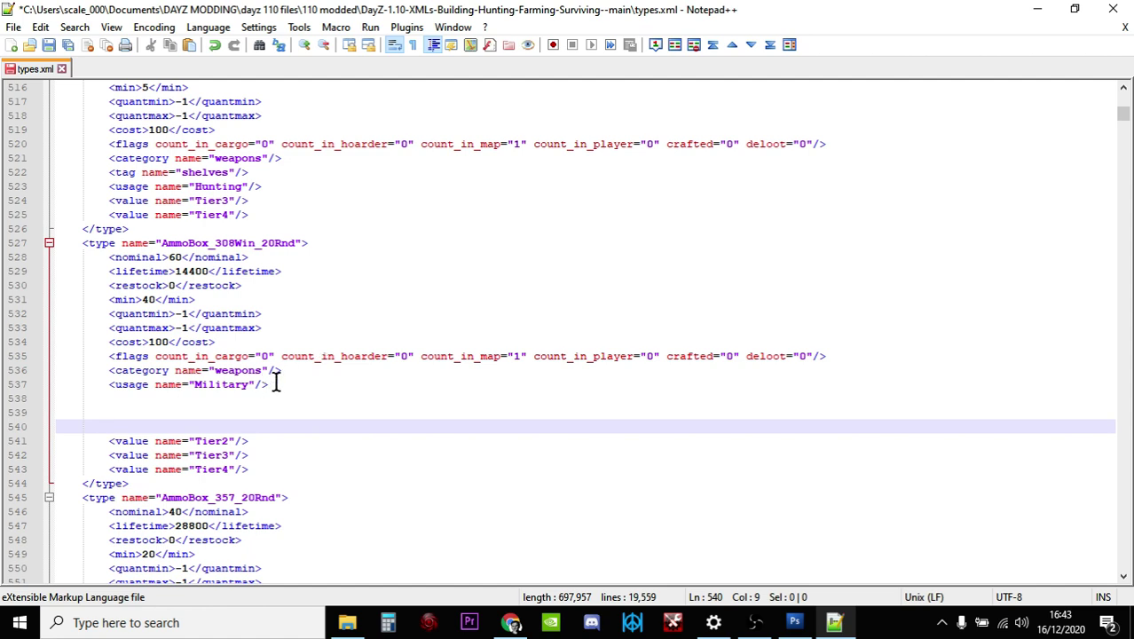
pyautogui.moveTo(269, 384); pyautogui.dragTo(109, 384)
pyautogui.rightClick(118, 391)
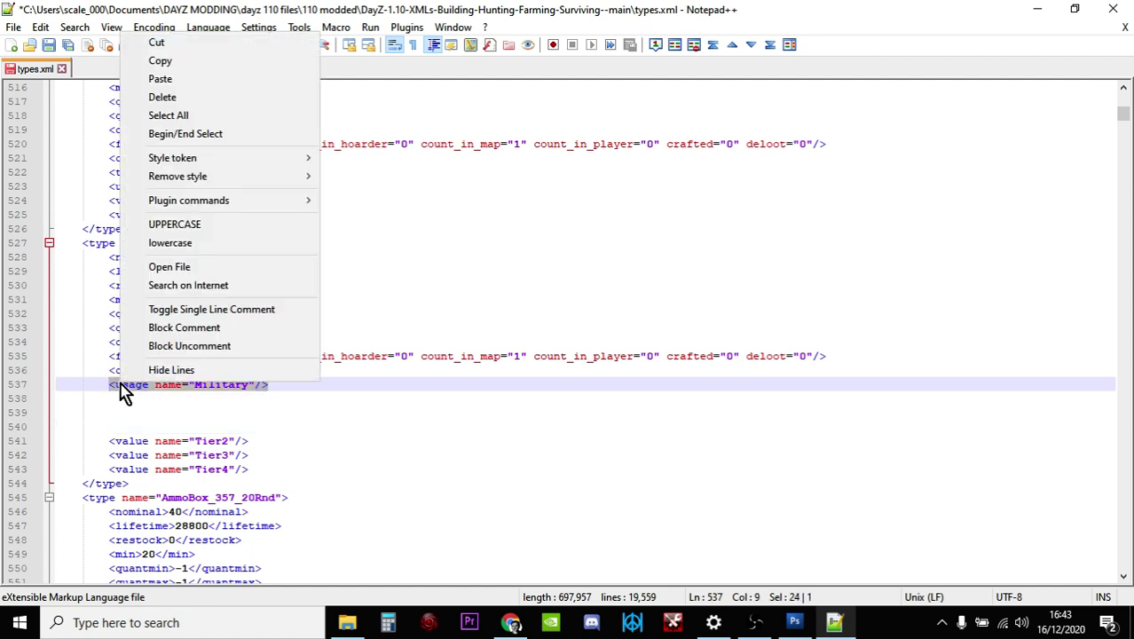
pyautogui.click(191, 60)
# Step: Paste the Military usage line onto both blank lines and remove the leftover blank line
pyautogui.click(131, 401)
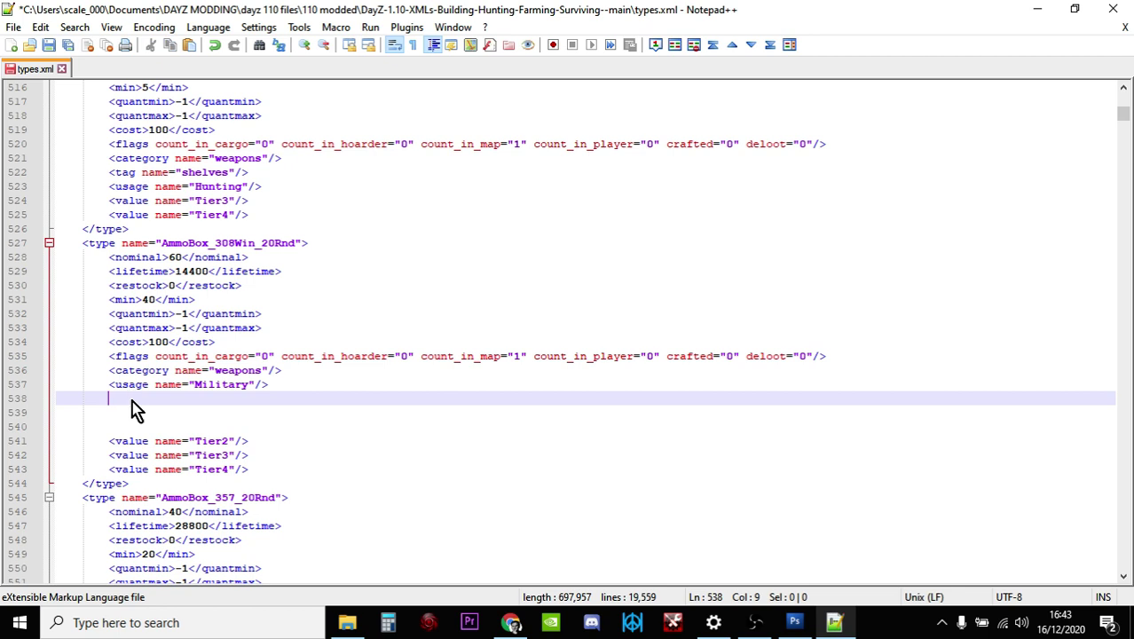
pyautogui.rightClick(132, 403)
pyautogui.click(210, 99)
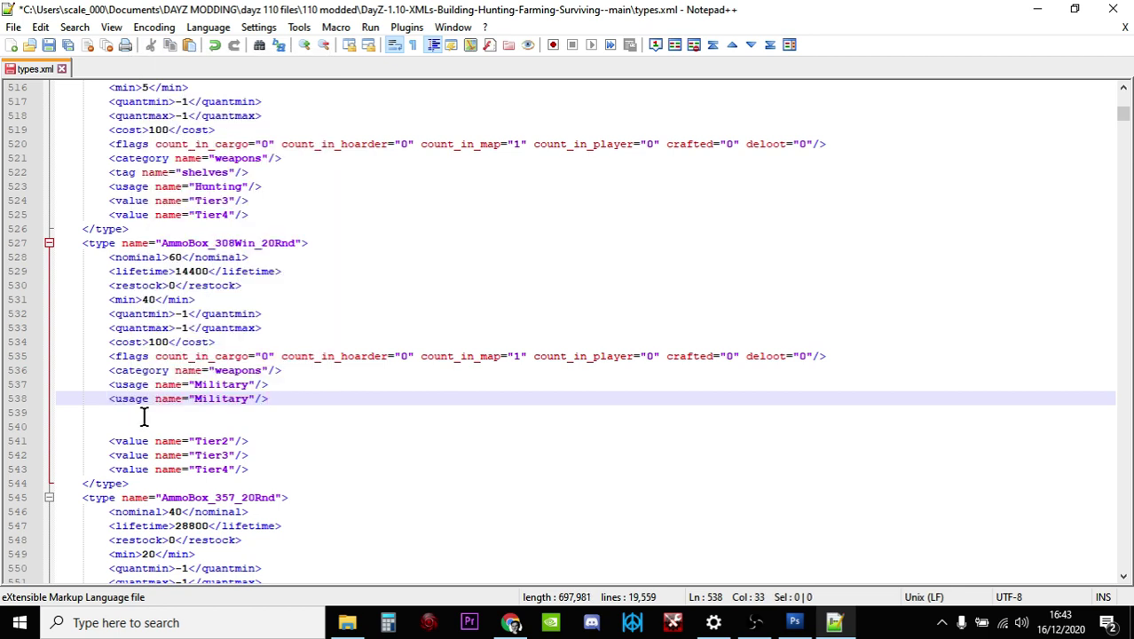
pyautogui.click(147, 415)
pyautogui.rightClick(147, 416)
pyautogui.click(229, 122)
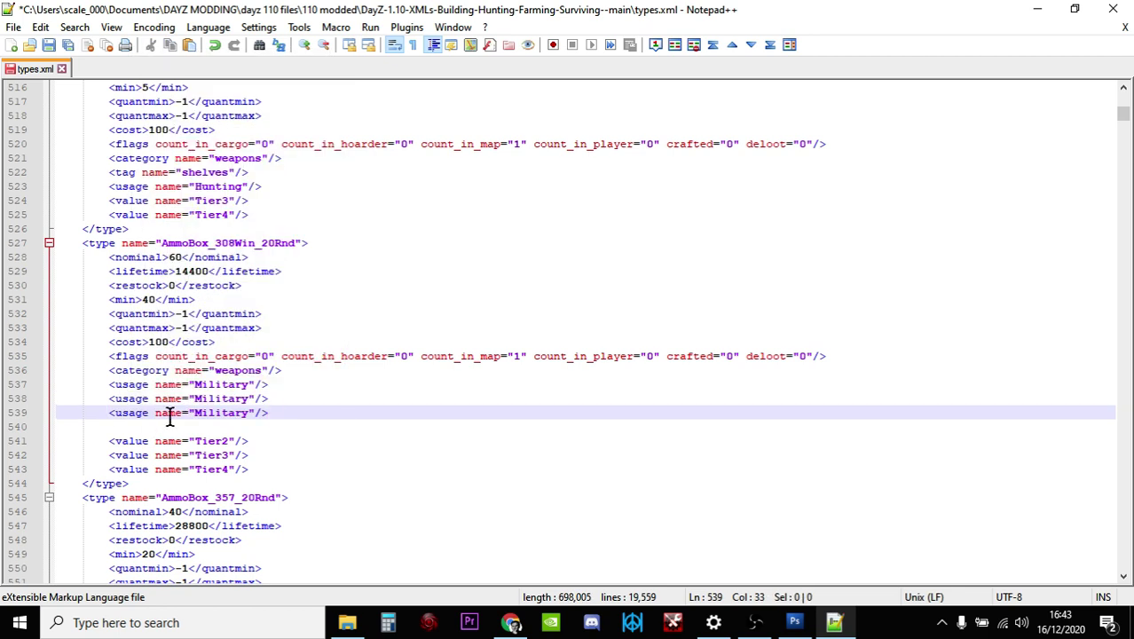
pyautogui.click(150, 437)
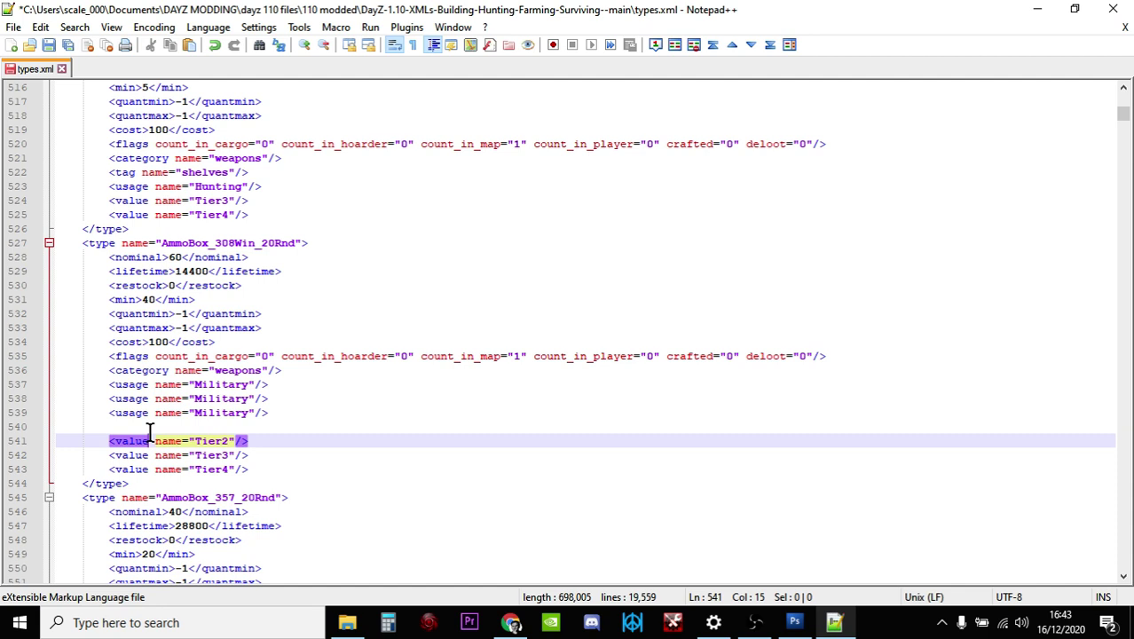
pyautogui.click(202, 426)
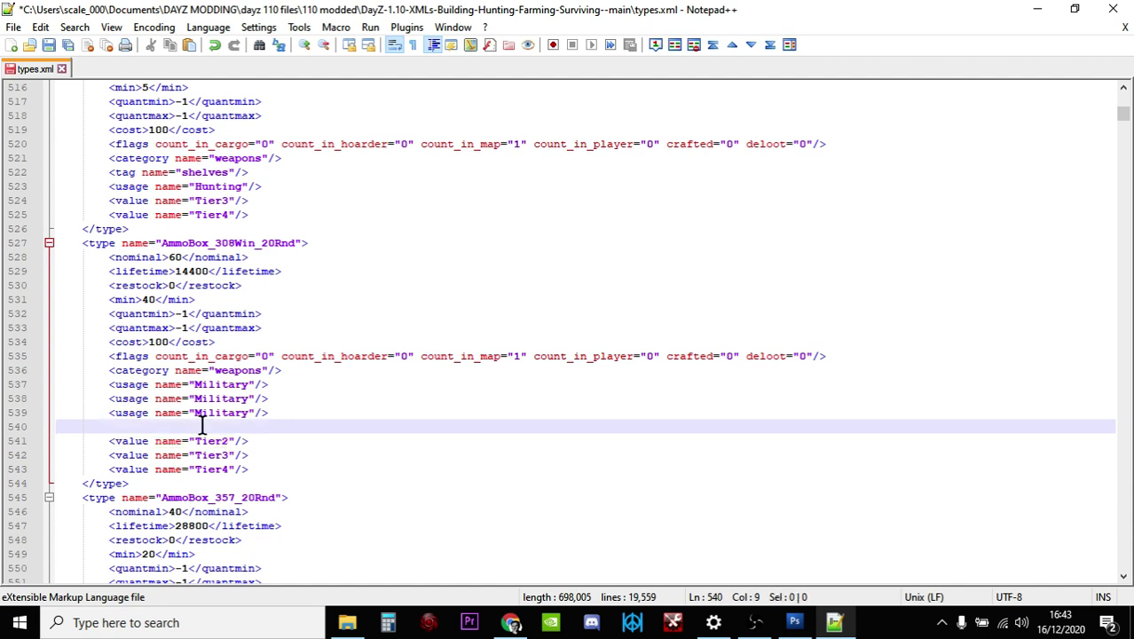
pyautogui.press('BackSpace')
pyautogui.press('BackSpace')
pyautogui.press('BackSpace')
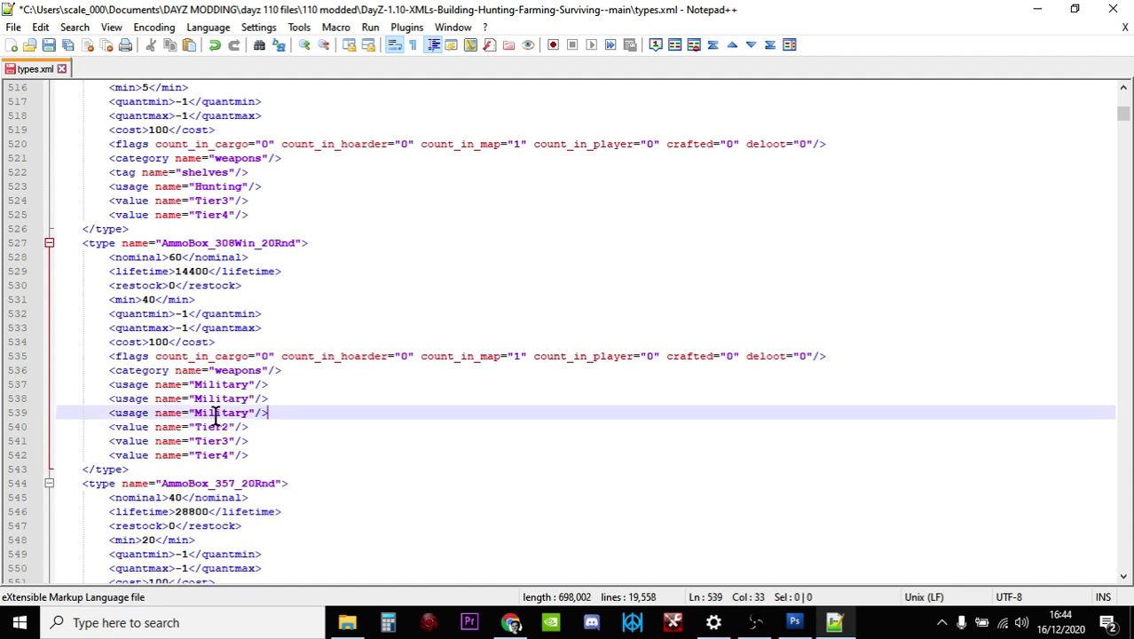
# Step: Change the two copied usages to Farm and Hunting, then save types.xml
pyautogui.click(249, 416)
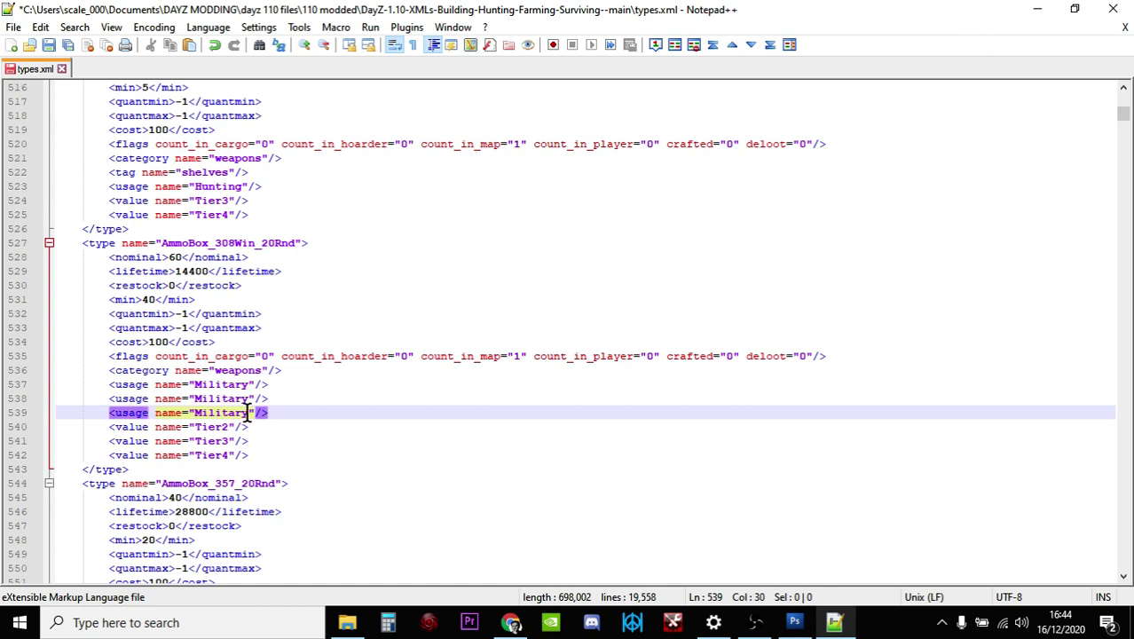
pyautogui.press('BackSpace')
pyautogui.press('BackSpace')
pyautogui.press('BackSpace')
pyautogui.press('BackSpace')
pyautogui.press('BackSpace')
pyautogui.press('BackSpace')
pyautogui.press('BackSpace')
pyautogui.press('BackSpace')
pyautogui.write('Farm')
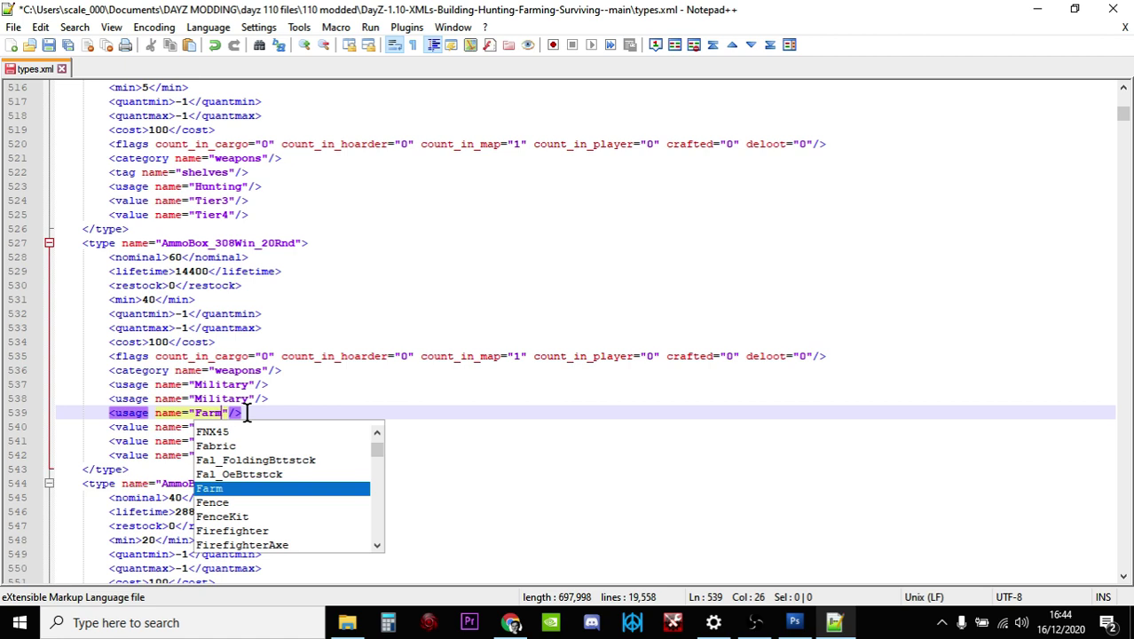
pyautogui.click(248, 400)
pyautogui.press('BackSpace')
pyautogui.press('BackSpace')
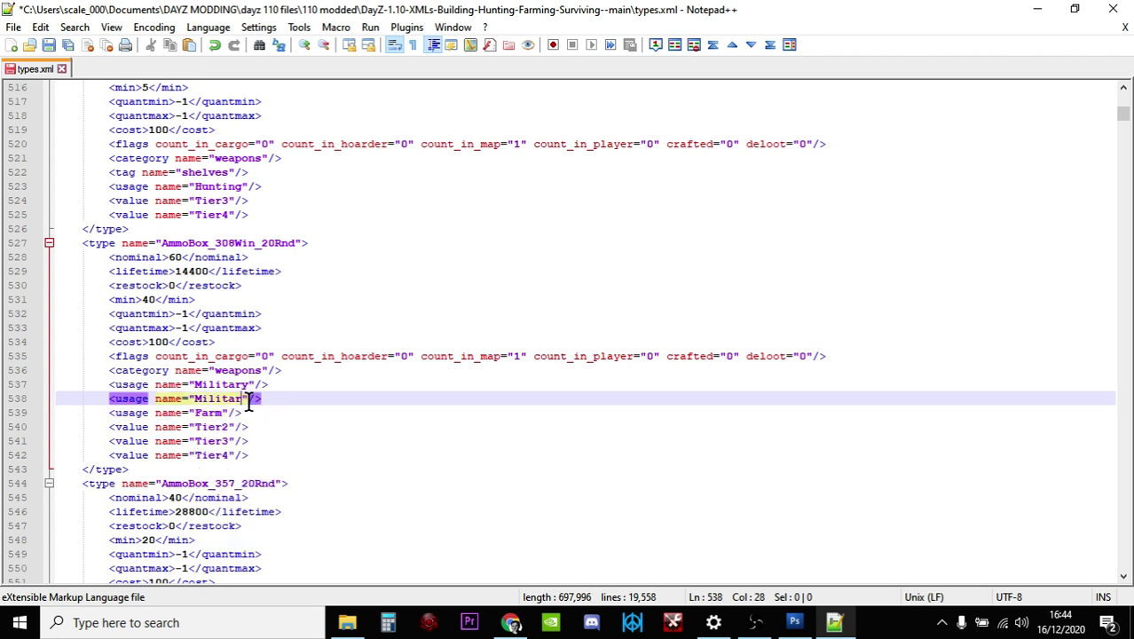
pyautogui.press('BackSpace')
pyautogui.press('BackSpace')
pyautogui.press('BackSpace')
pyautogui.press('BackSpace')
pyautogui.press('BackSpace')
pyautogui.press('BackSpace')
pyautogui.write('Hu')
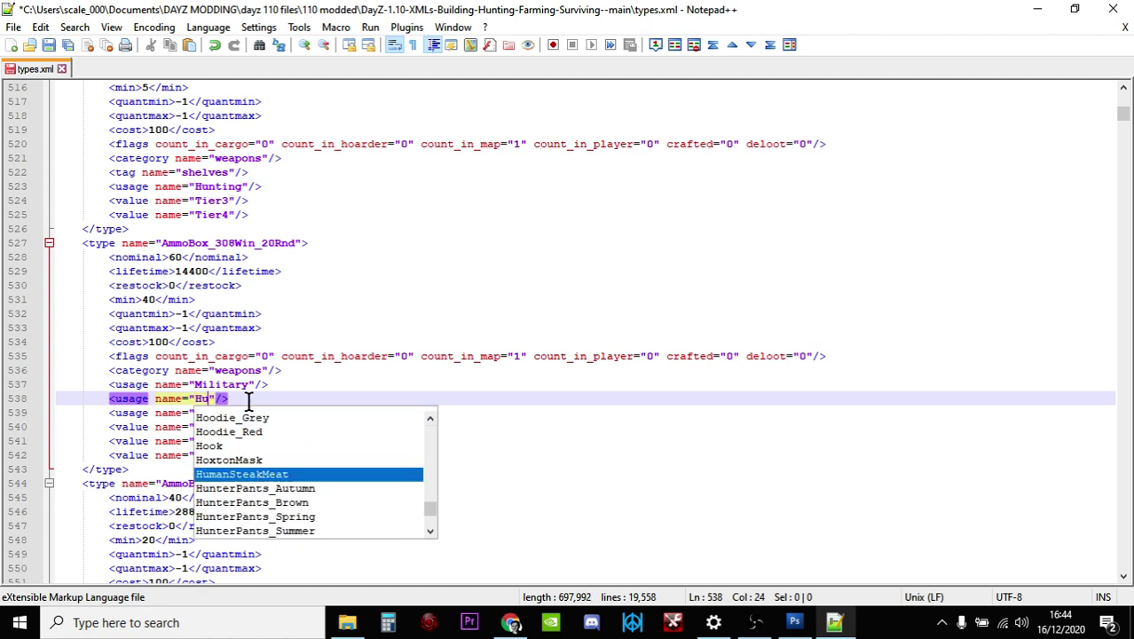
pyautogui.write('n')
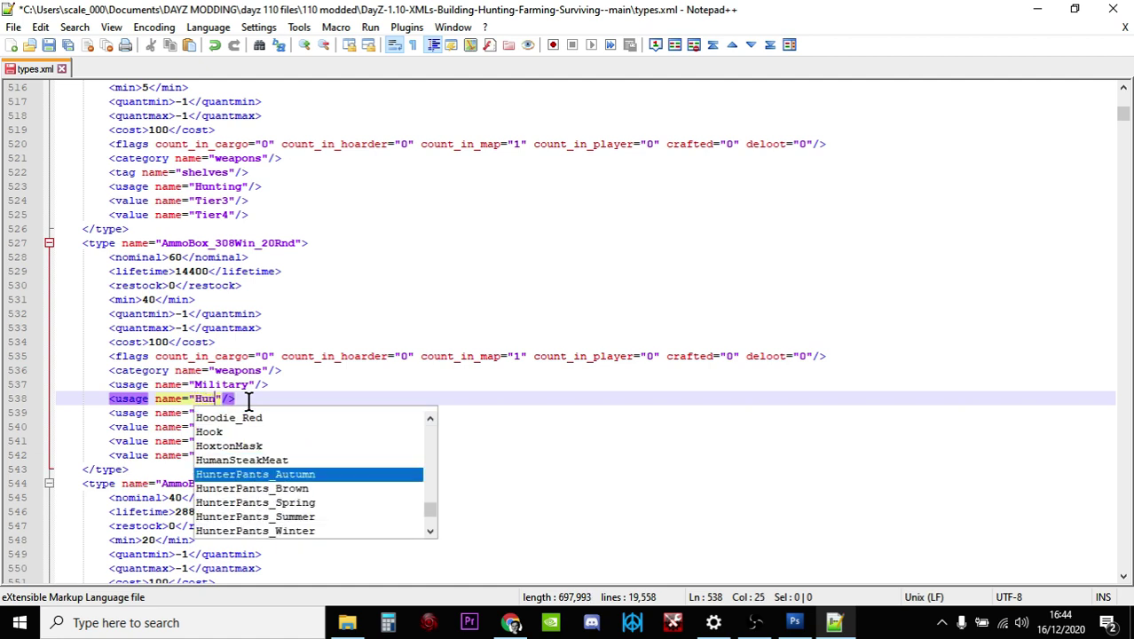
pyautogui.write('t')
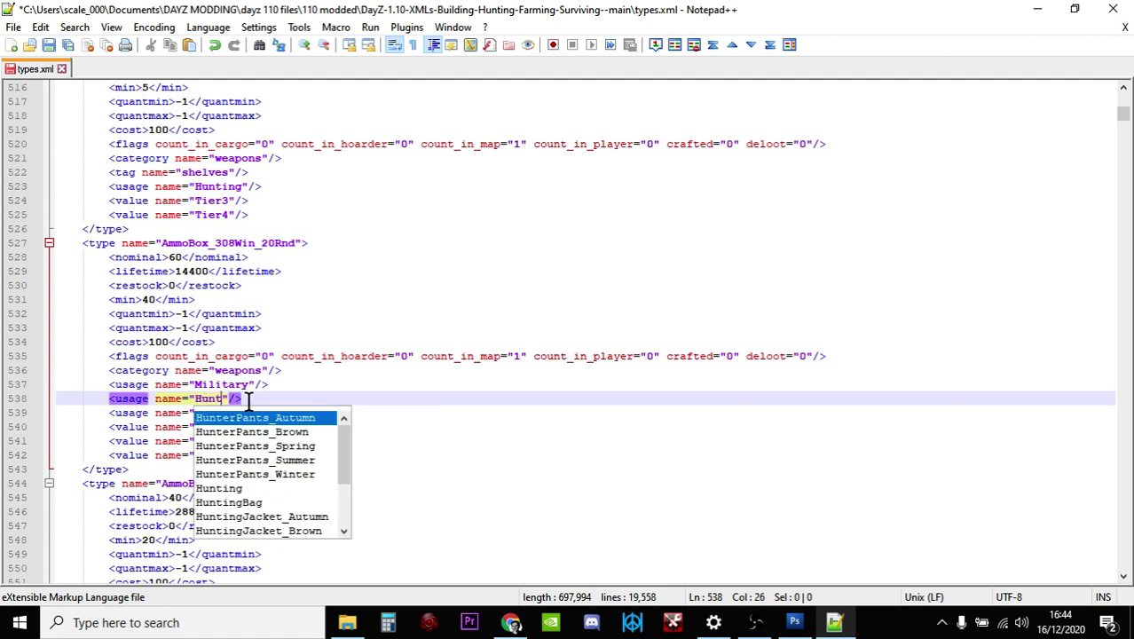
pyautogui.write('i')
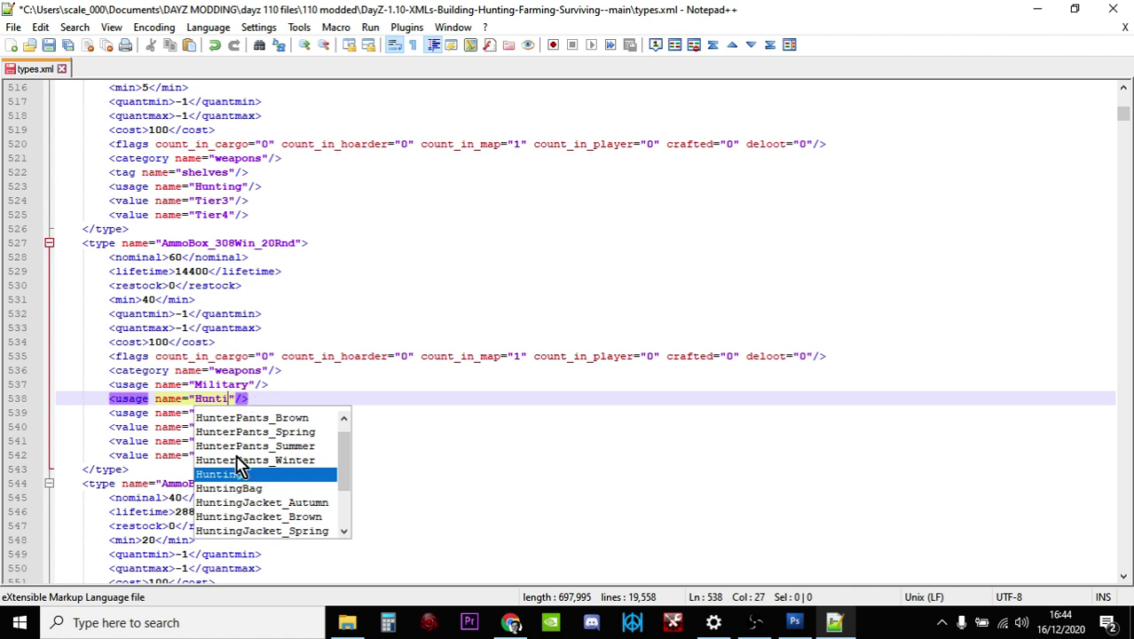
pyautogui.write('ng')
pyautogui.click(366, 396)
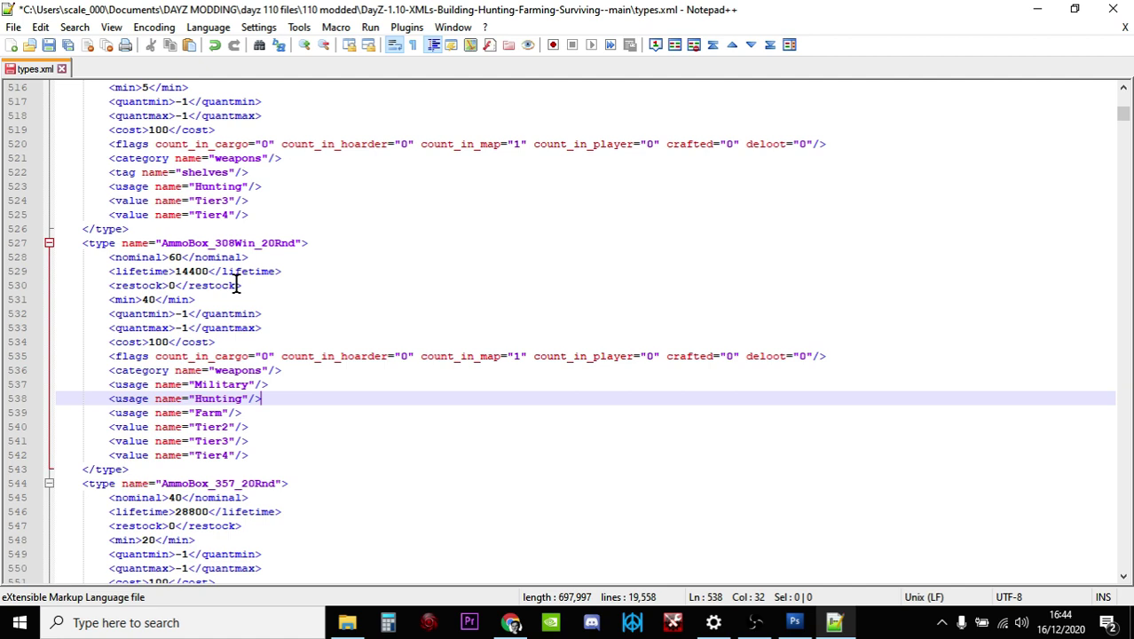
pyautogui.click(51, 52)
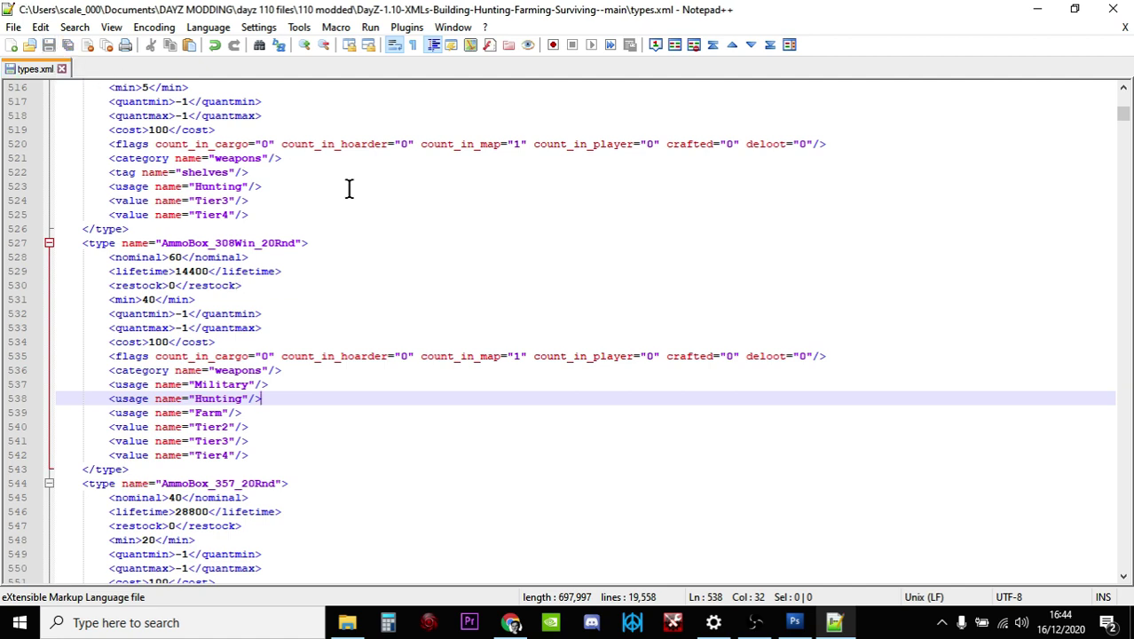
# Step: Bring up the Nitrado File Browser's db folder in Chrome, then return to the M70 Tundra wiki tab
pyautogui.click(512, 623)
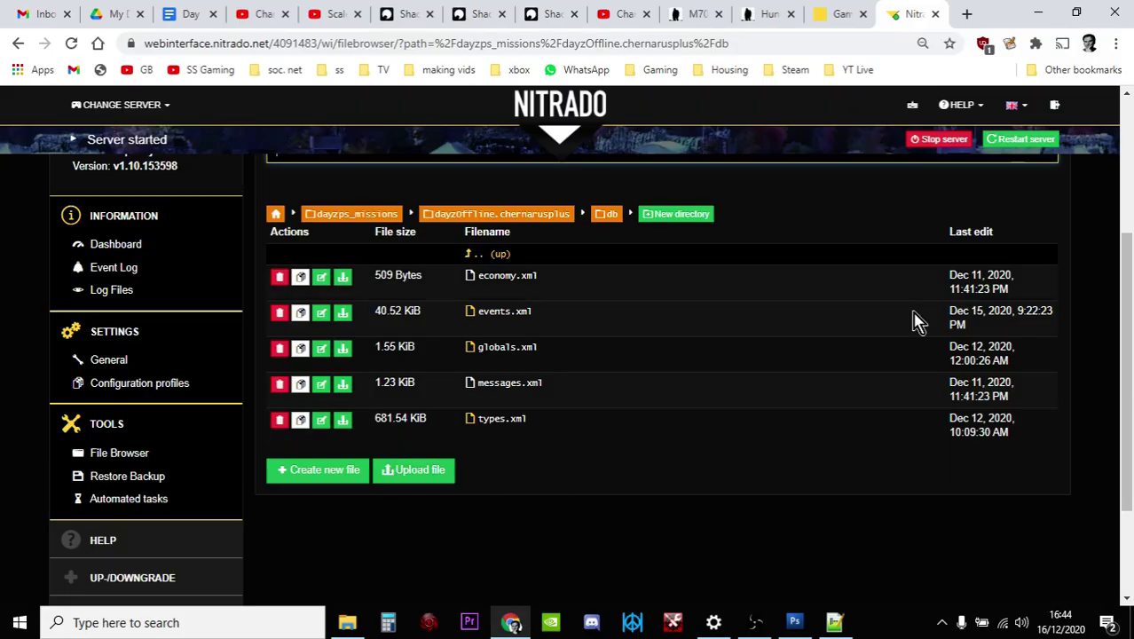
pyautogui.click(698, 16)
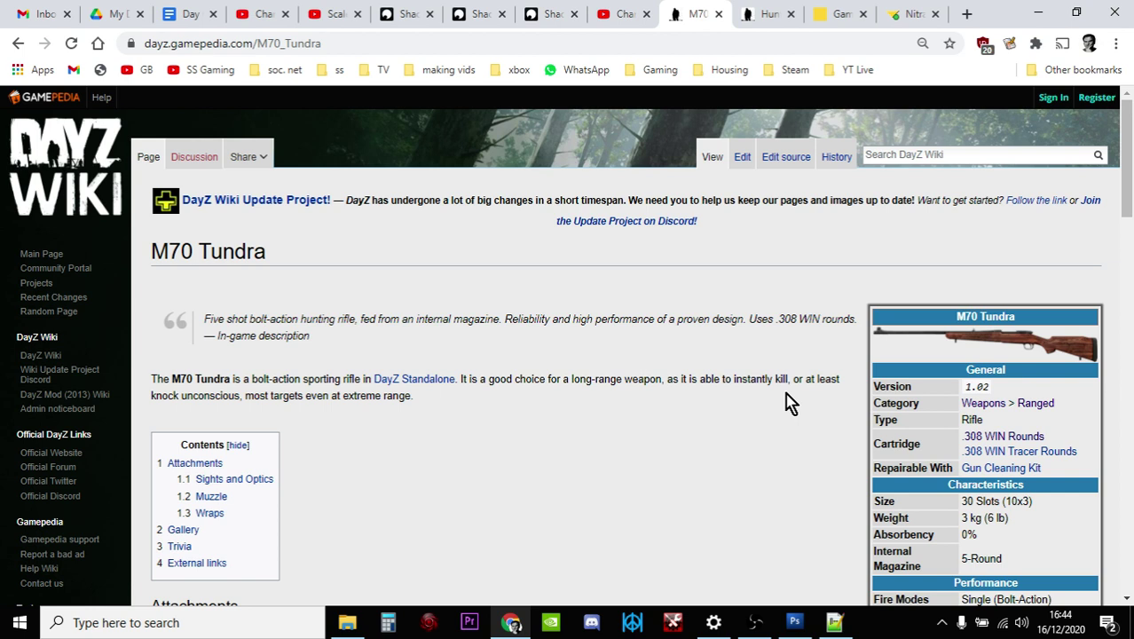
# Step: Glance at the DayZ Wiki Hunting Scope article, then go back to the M70 Tundra article
pyautogui.click(757, 15)
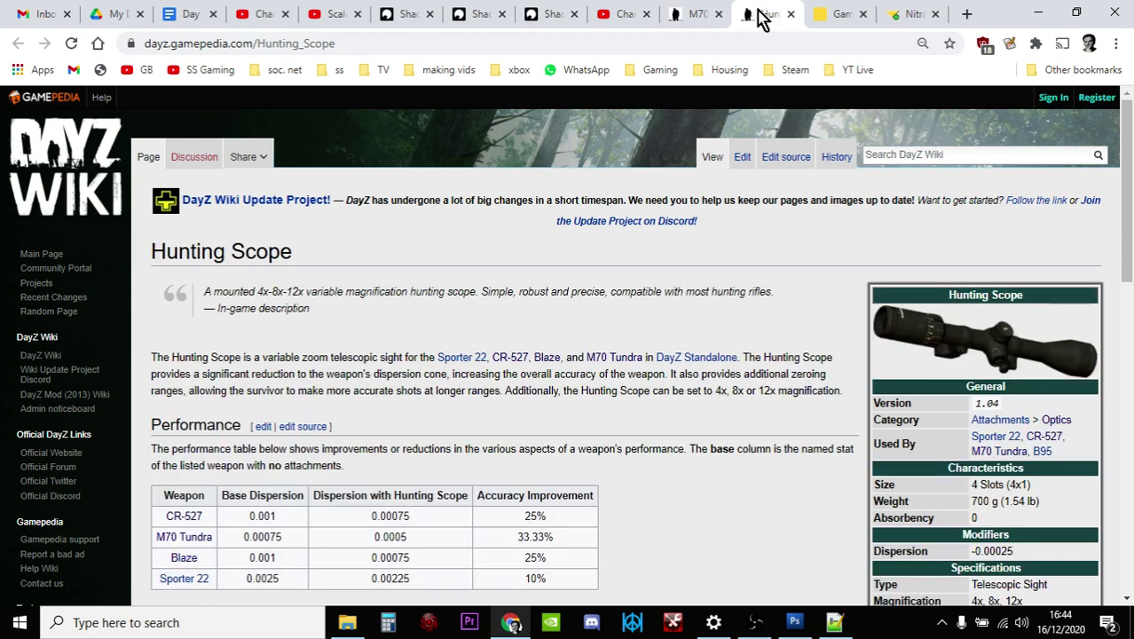
pyautogui.click(698, 13)
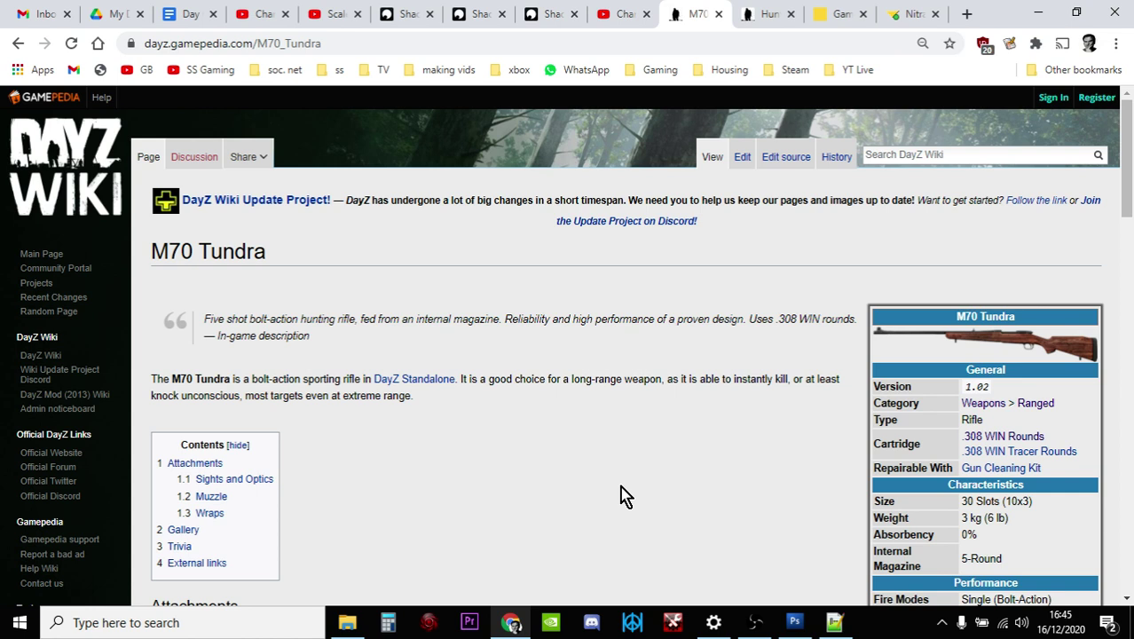